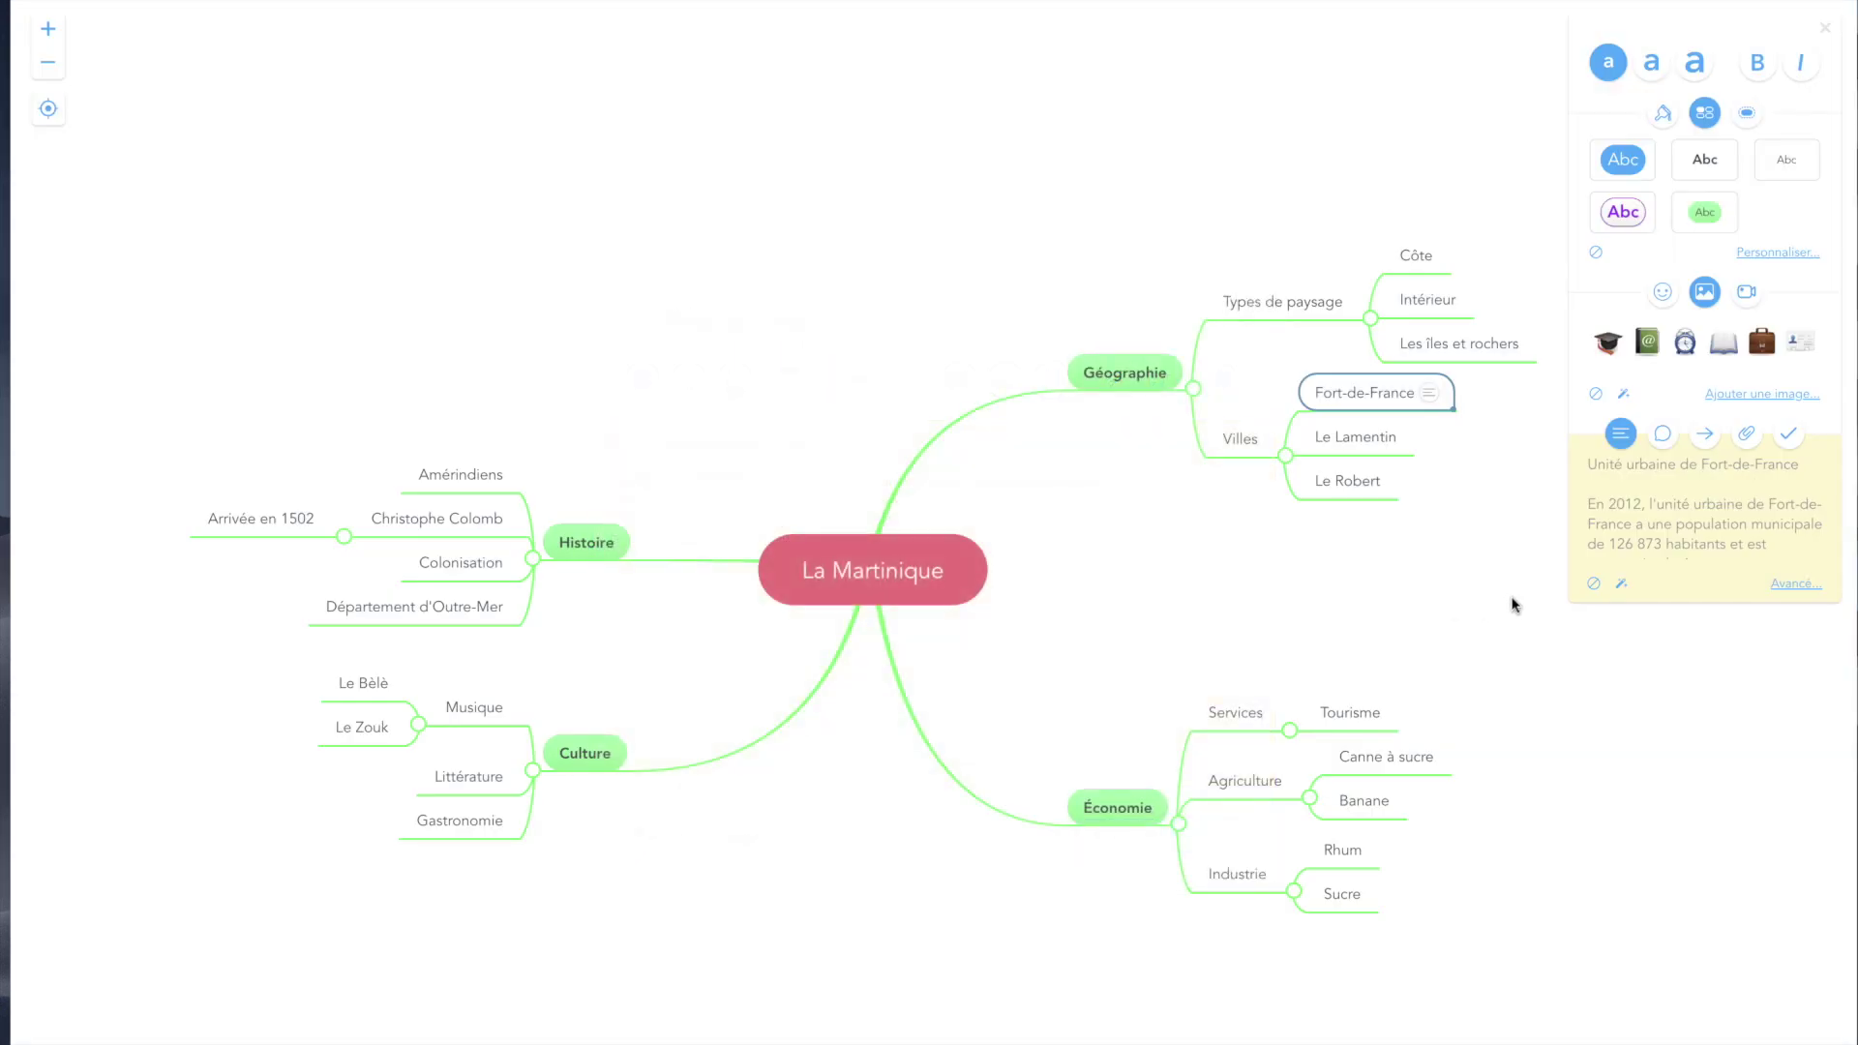
Add an automatically generated note to the Christophe Colomb topic and look through its text.
left_click(469, 521)
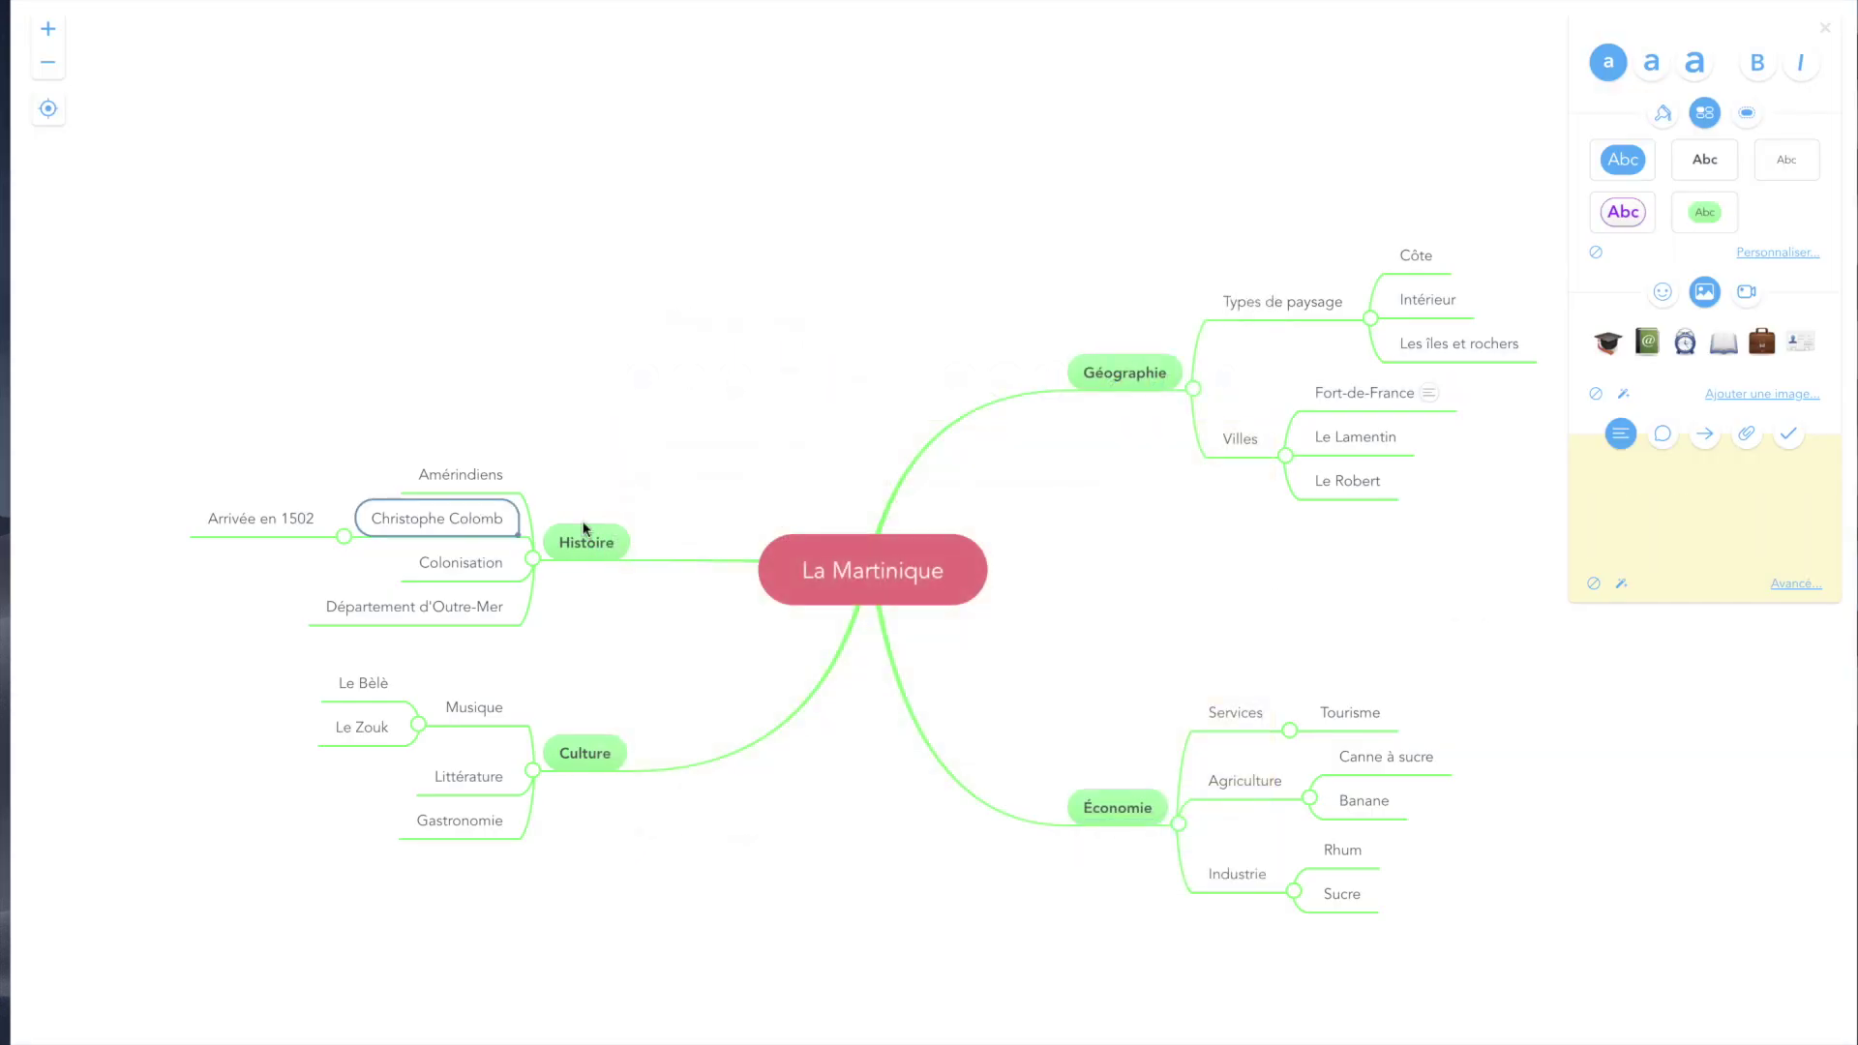
left_click(1623, 587)
scroll(1690, 513, "down", 2)
scroll(1690, 512, "up", 2)
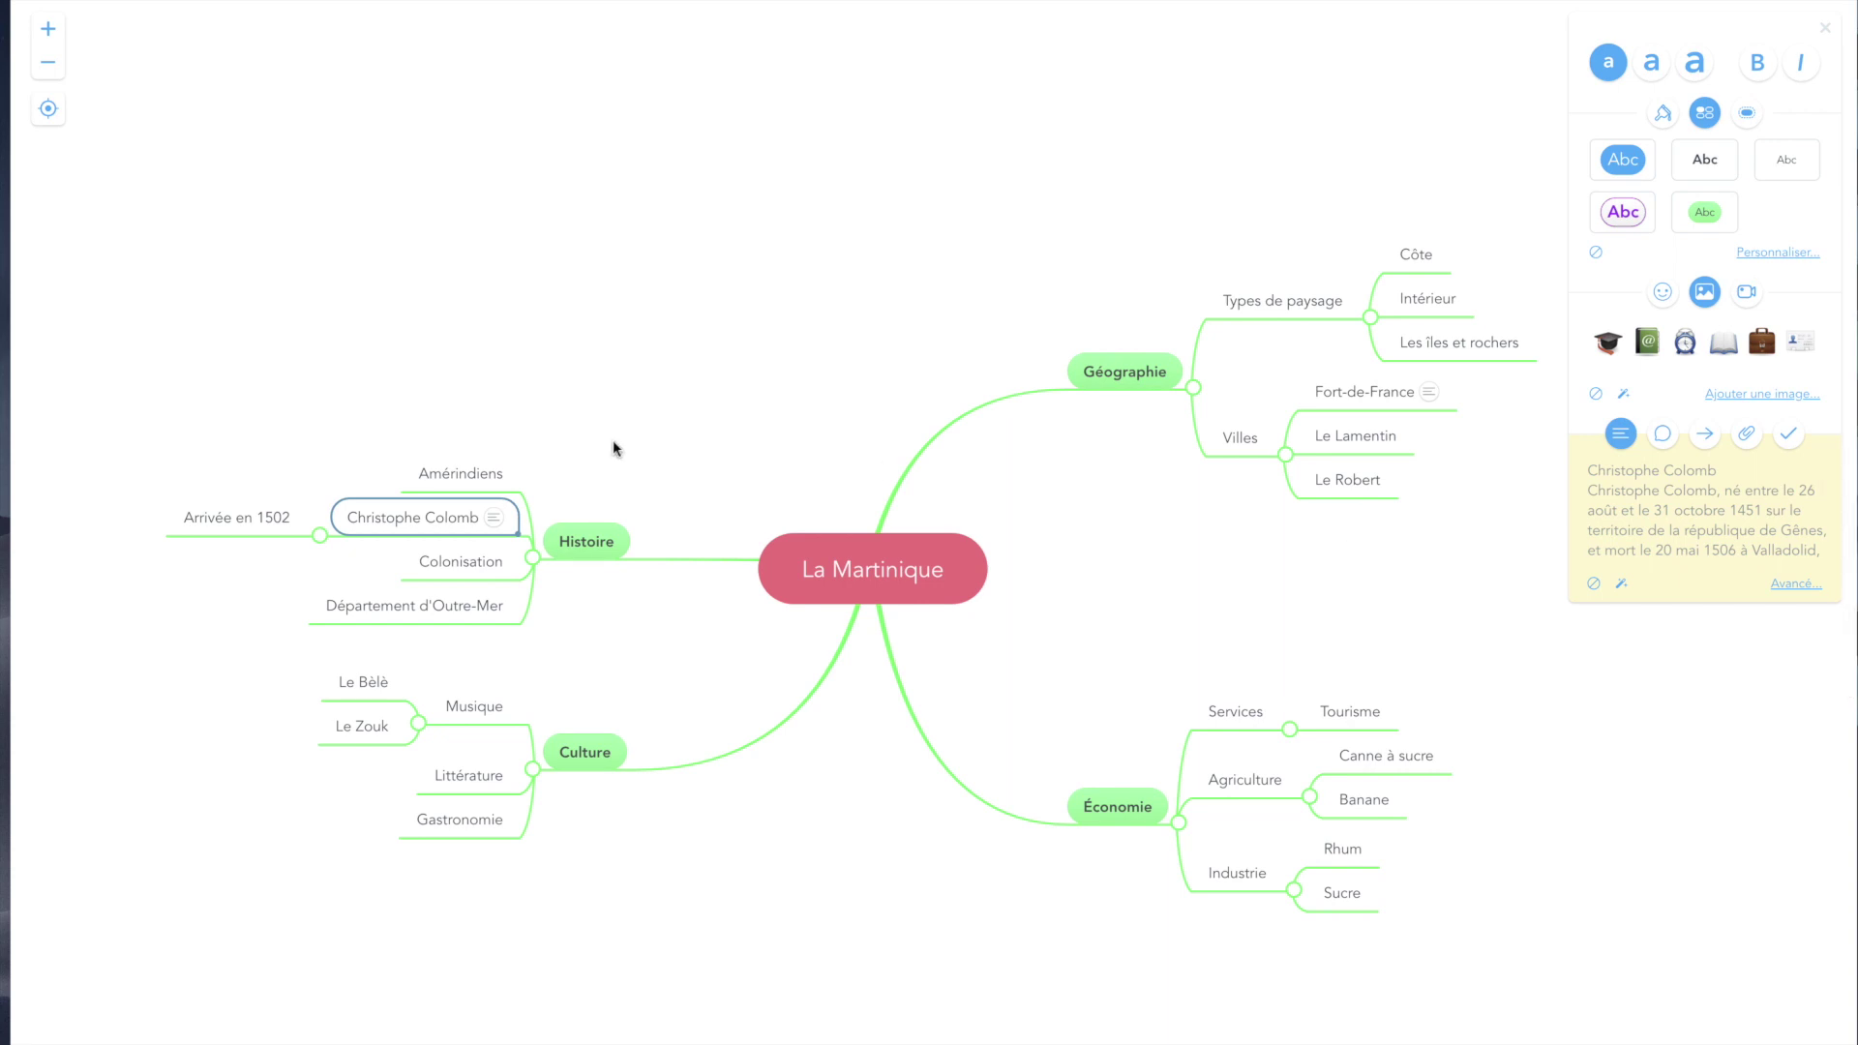
mouse_move(499, 523)
Insert an automatic image into the central La Martinique topic, cycling through suggestions until the island's relief map is chosen.
left_click(937, 577)
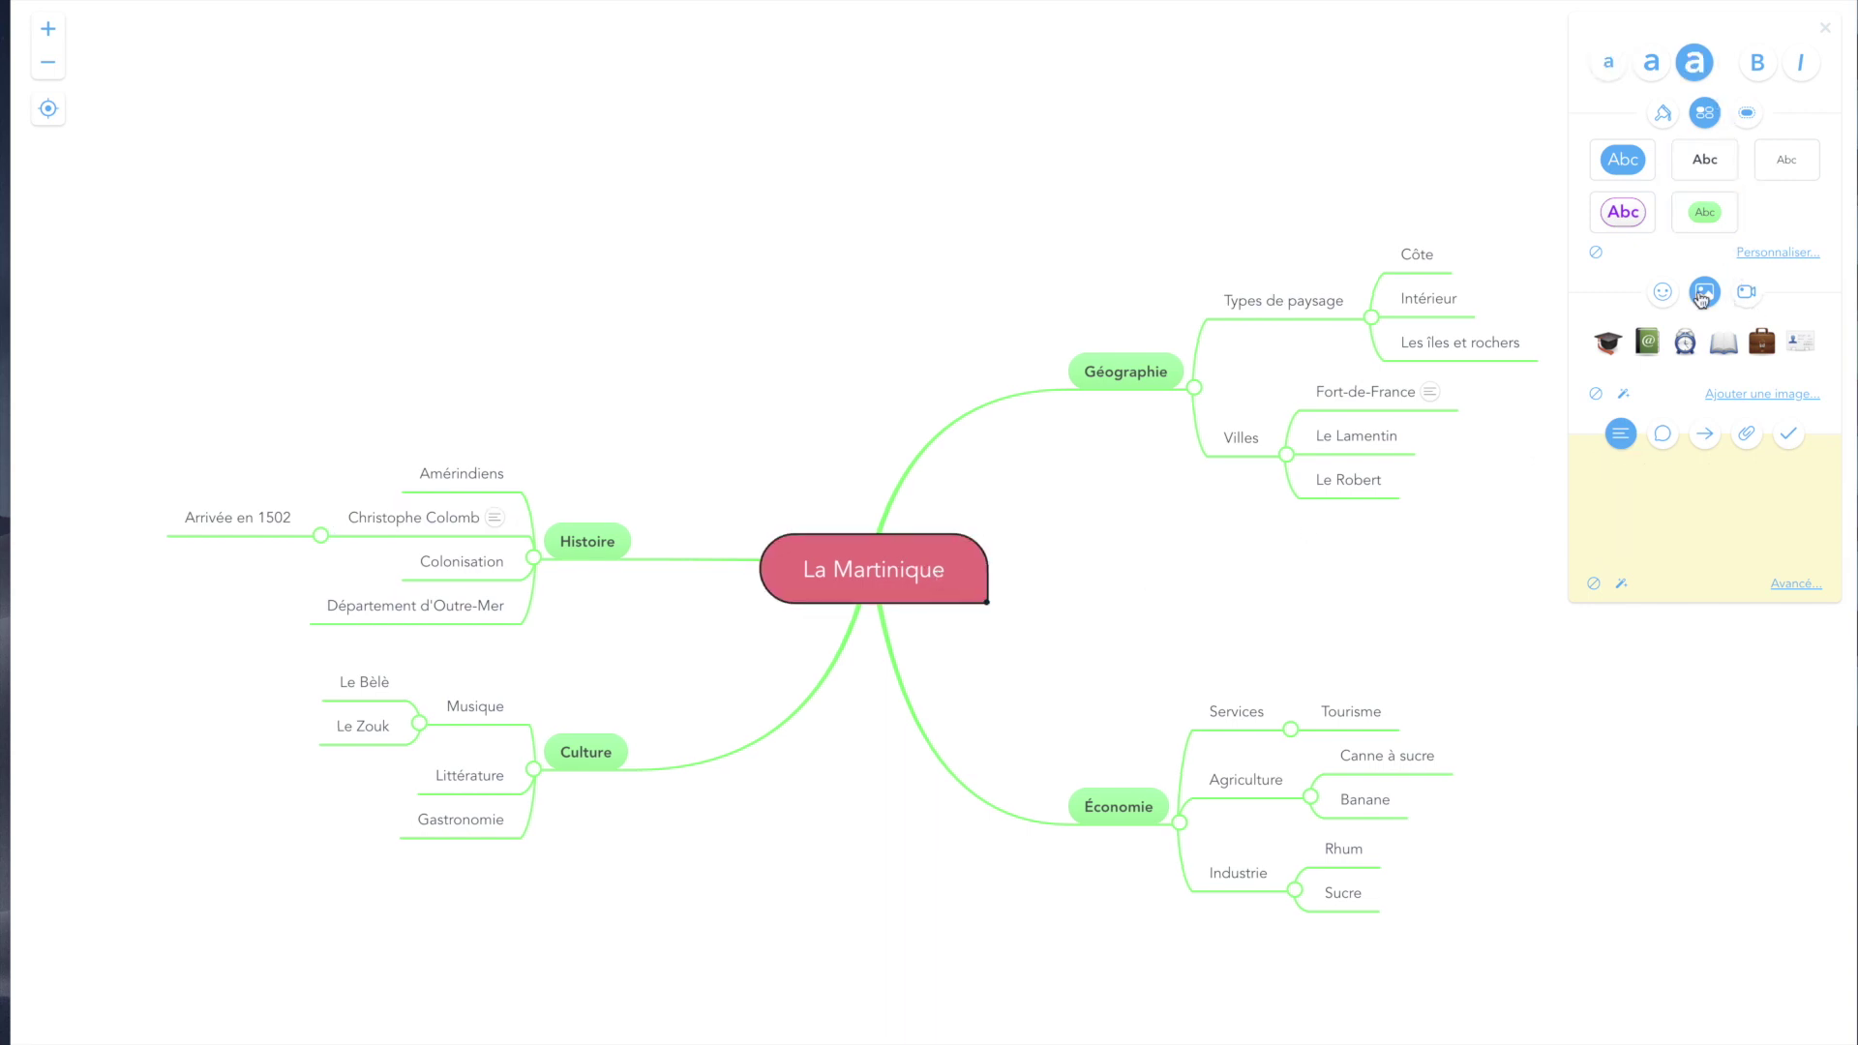
left_click(1625, 396)
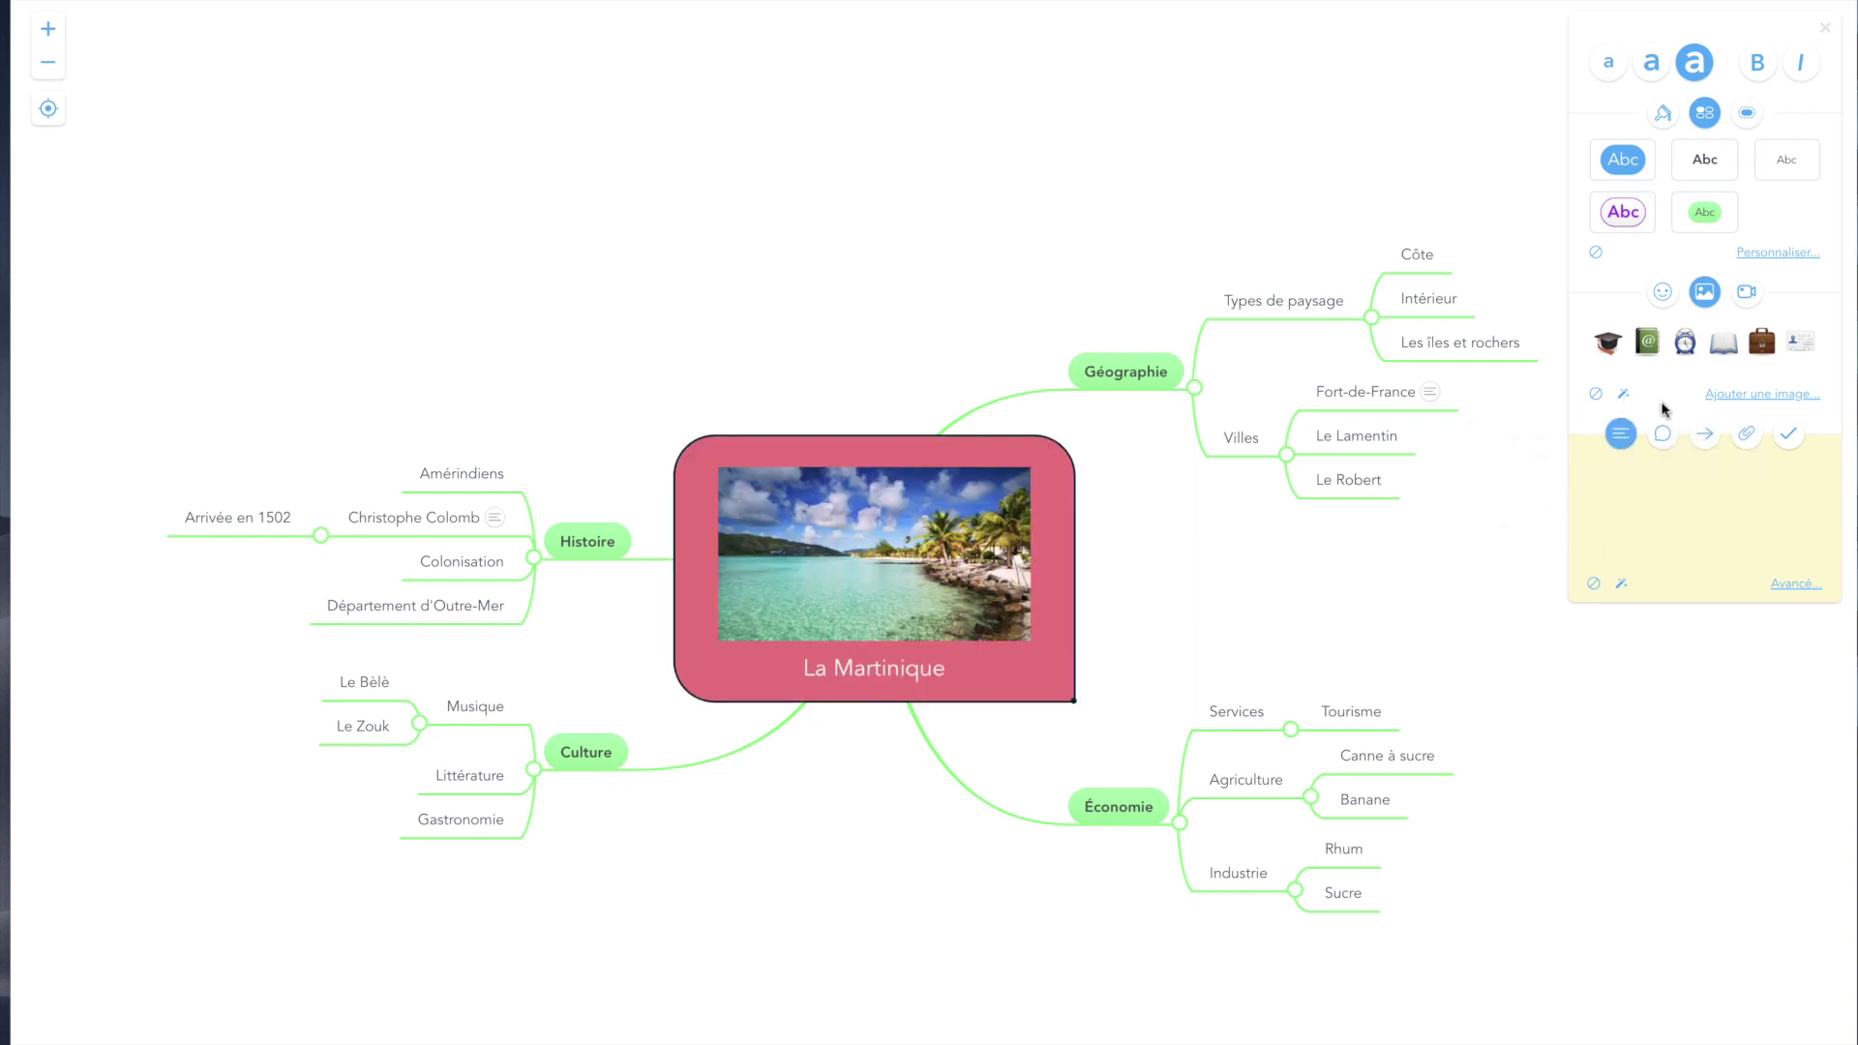
left_click(1625, 396)
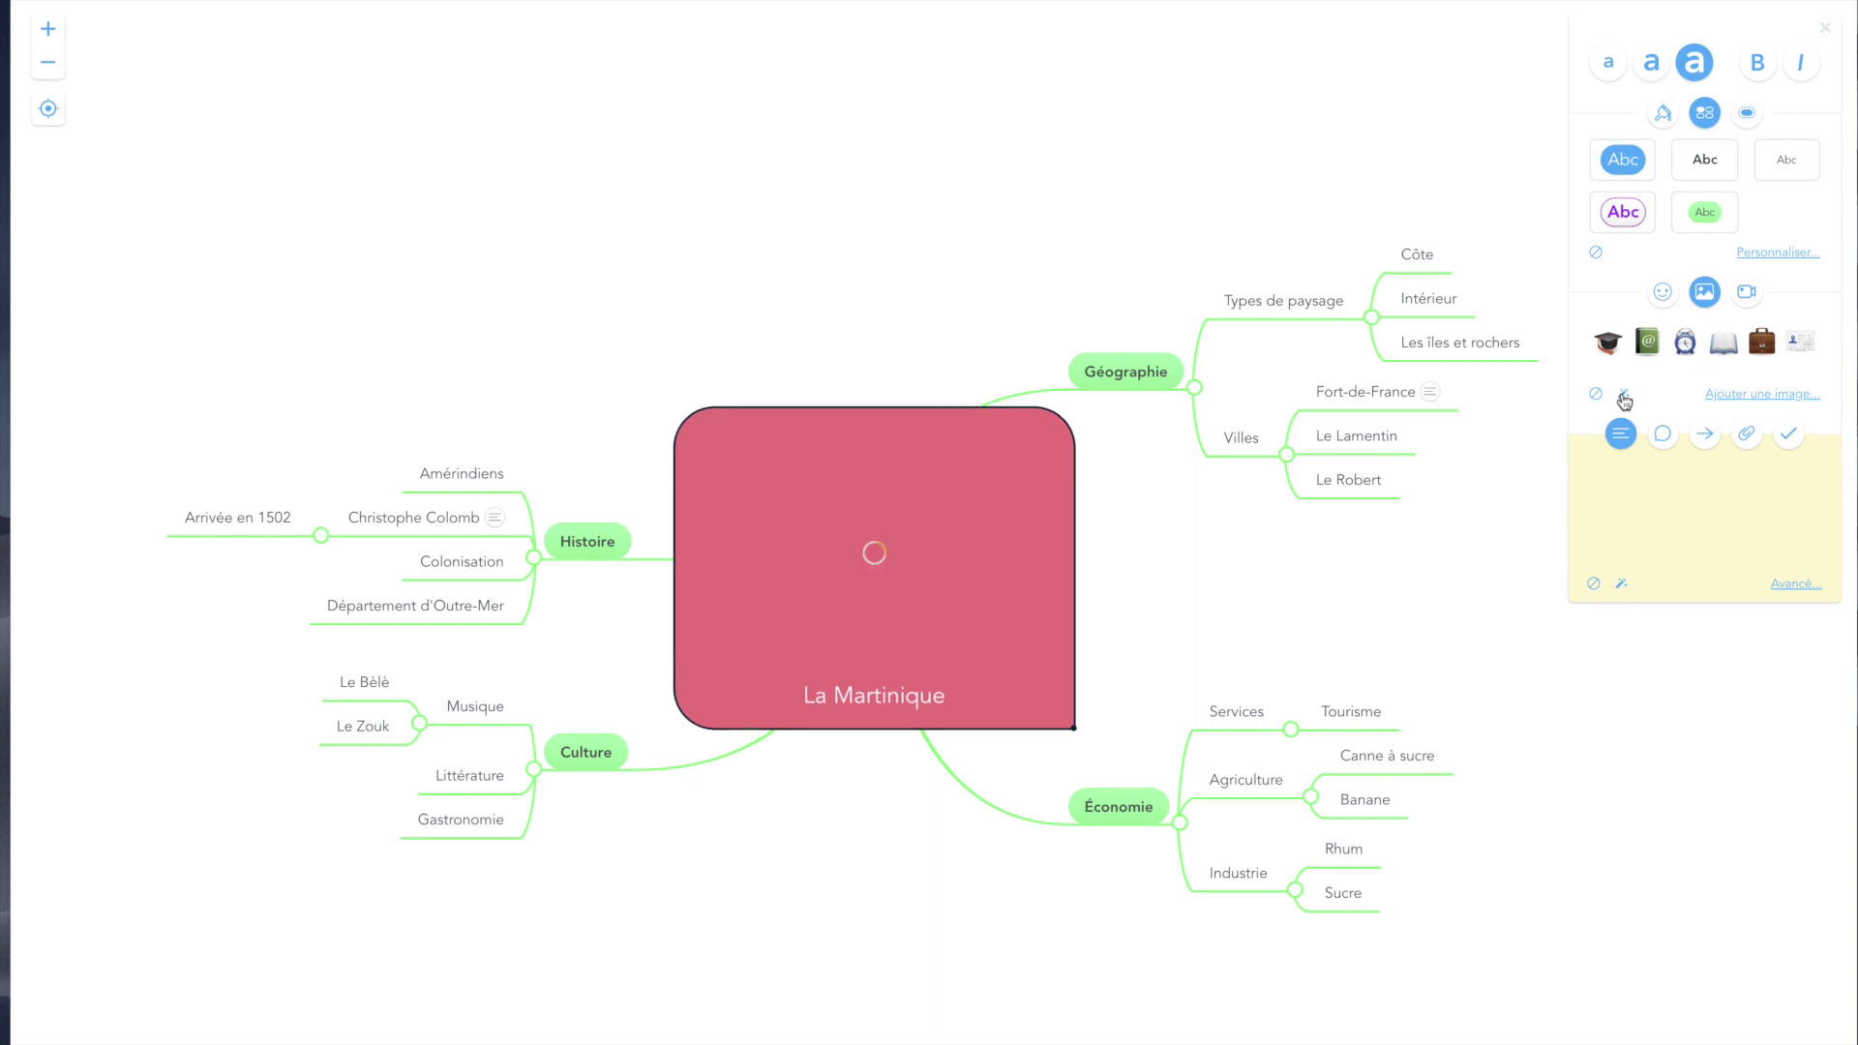
left_click(1625, 397)
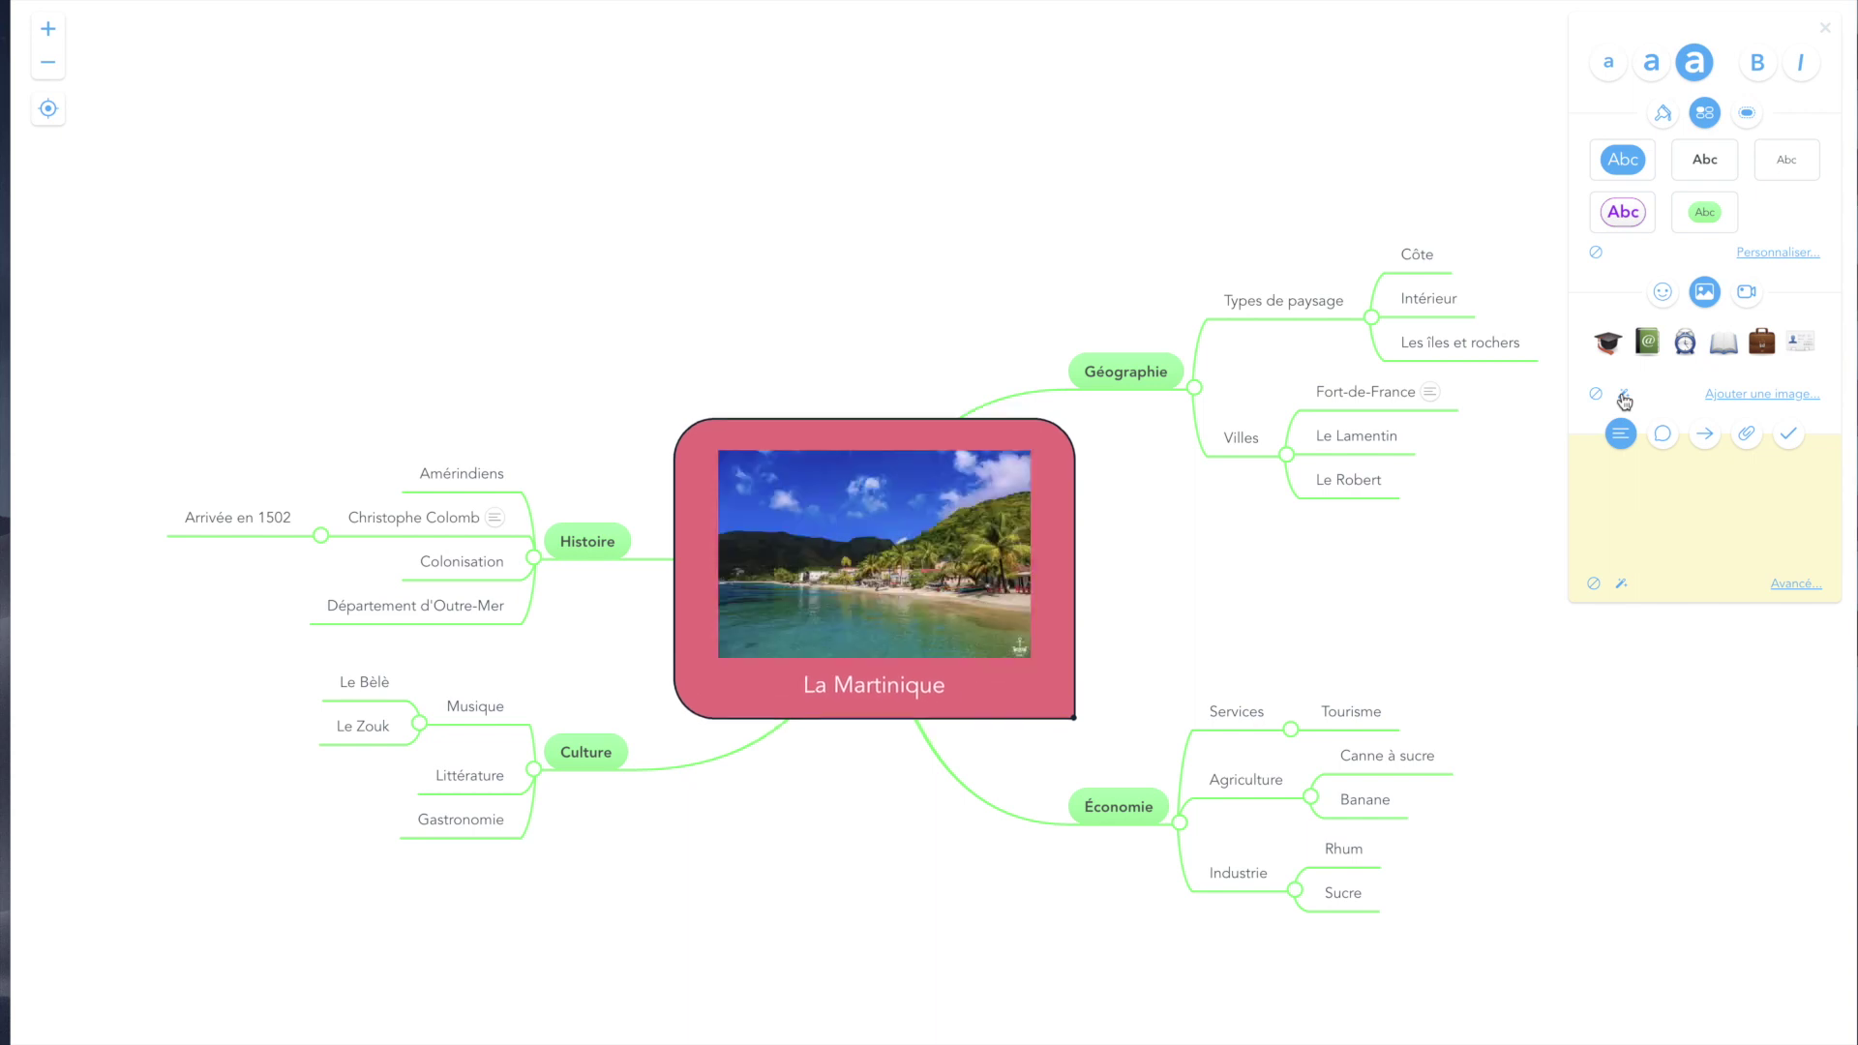
left_click(1624, 396)
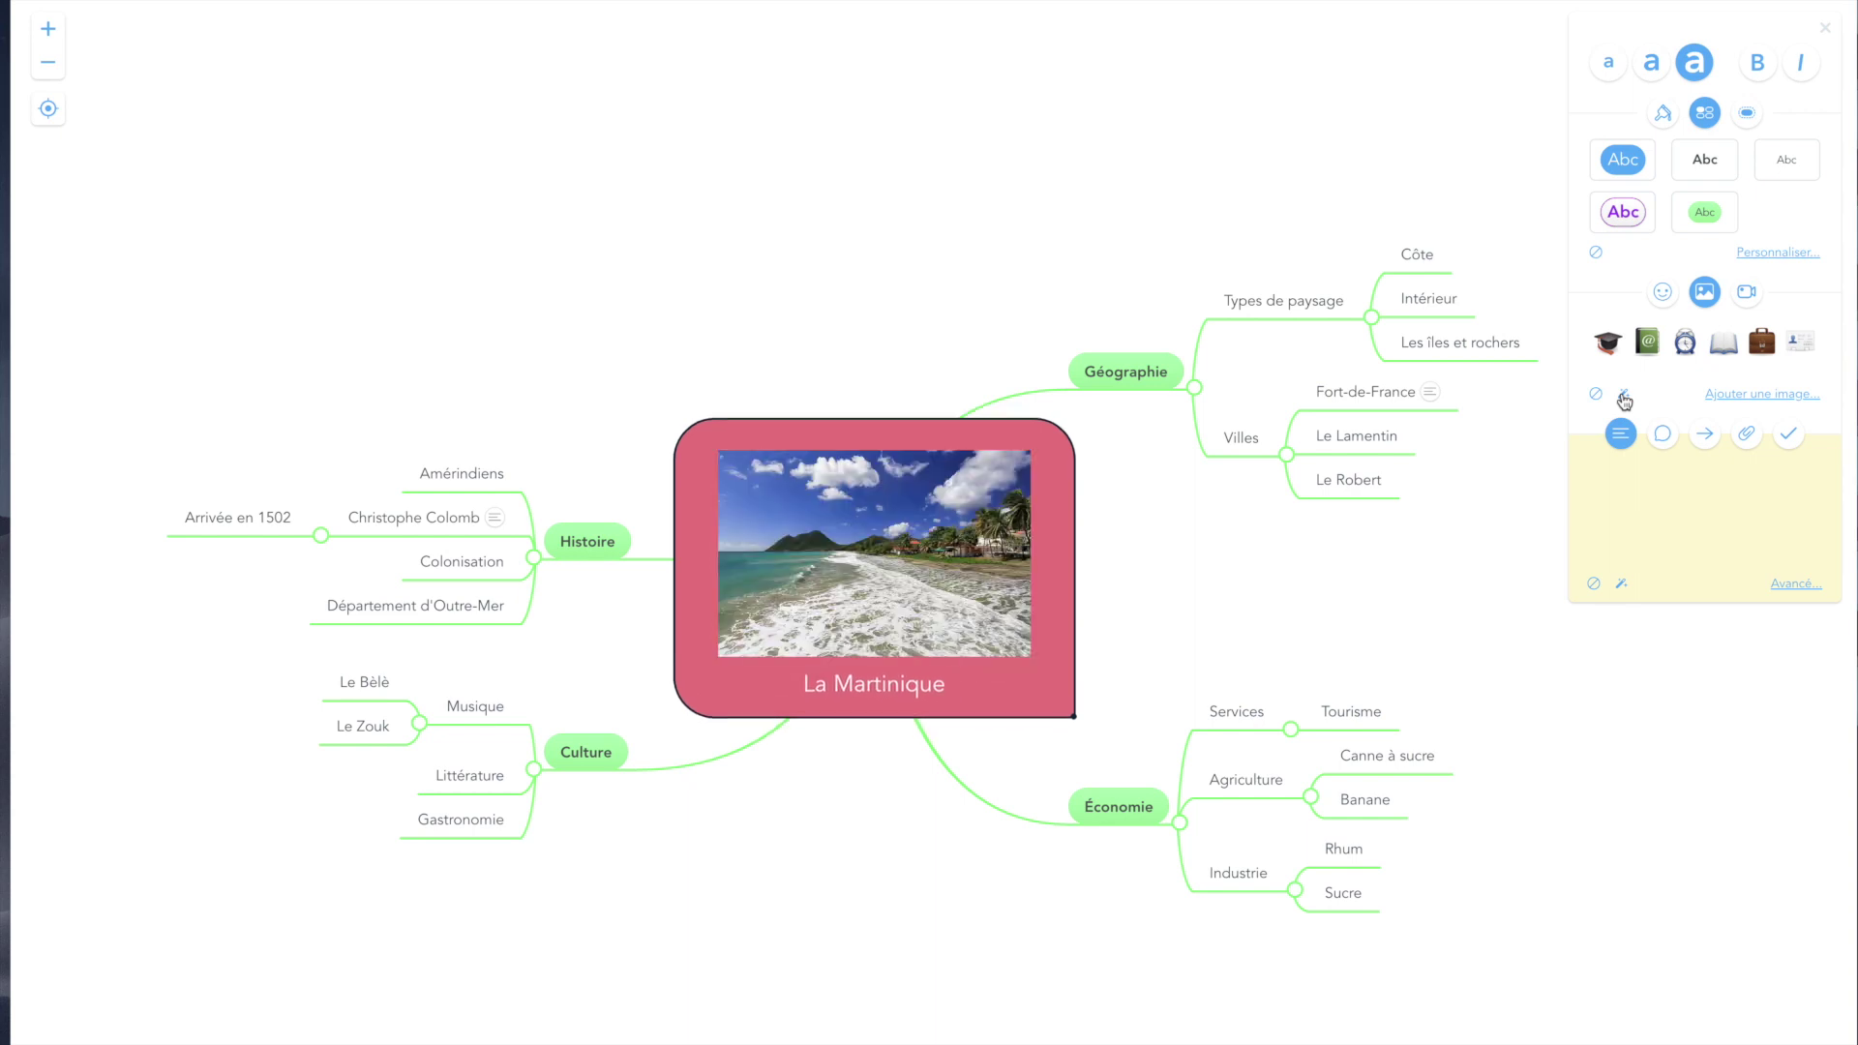
left_click(1625, 397)
left_click(1625, 397)
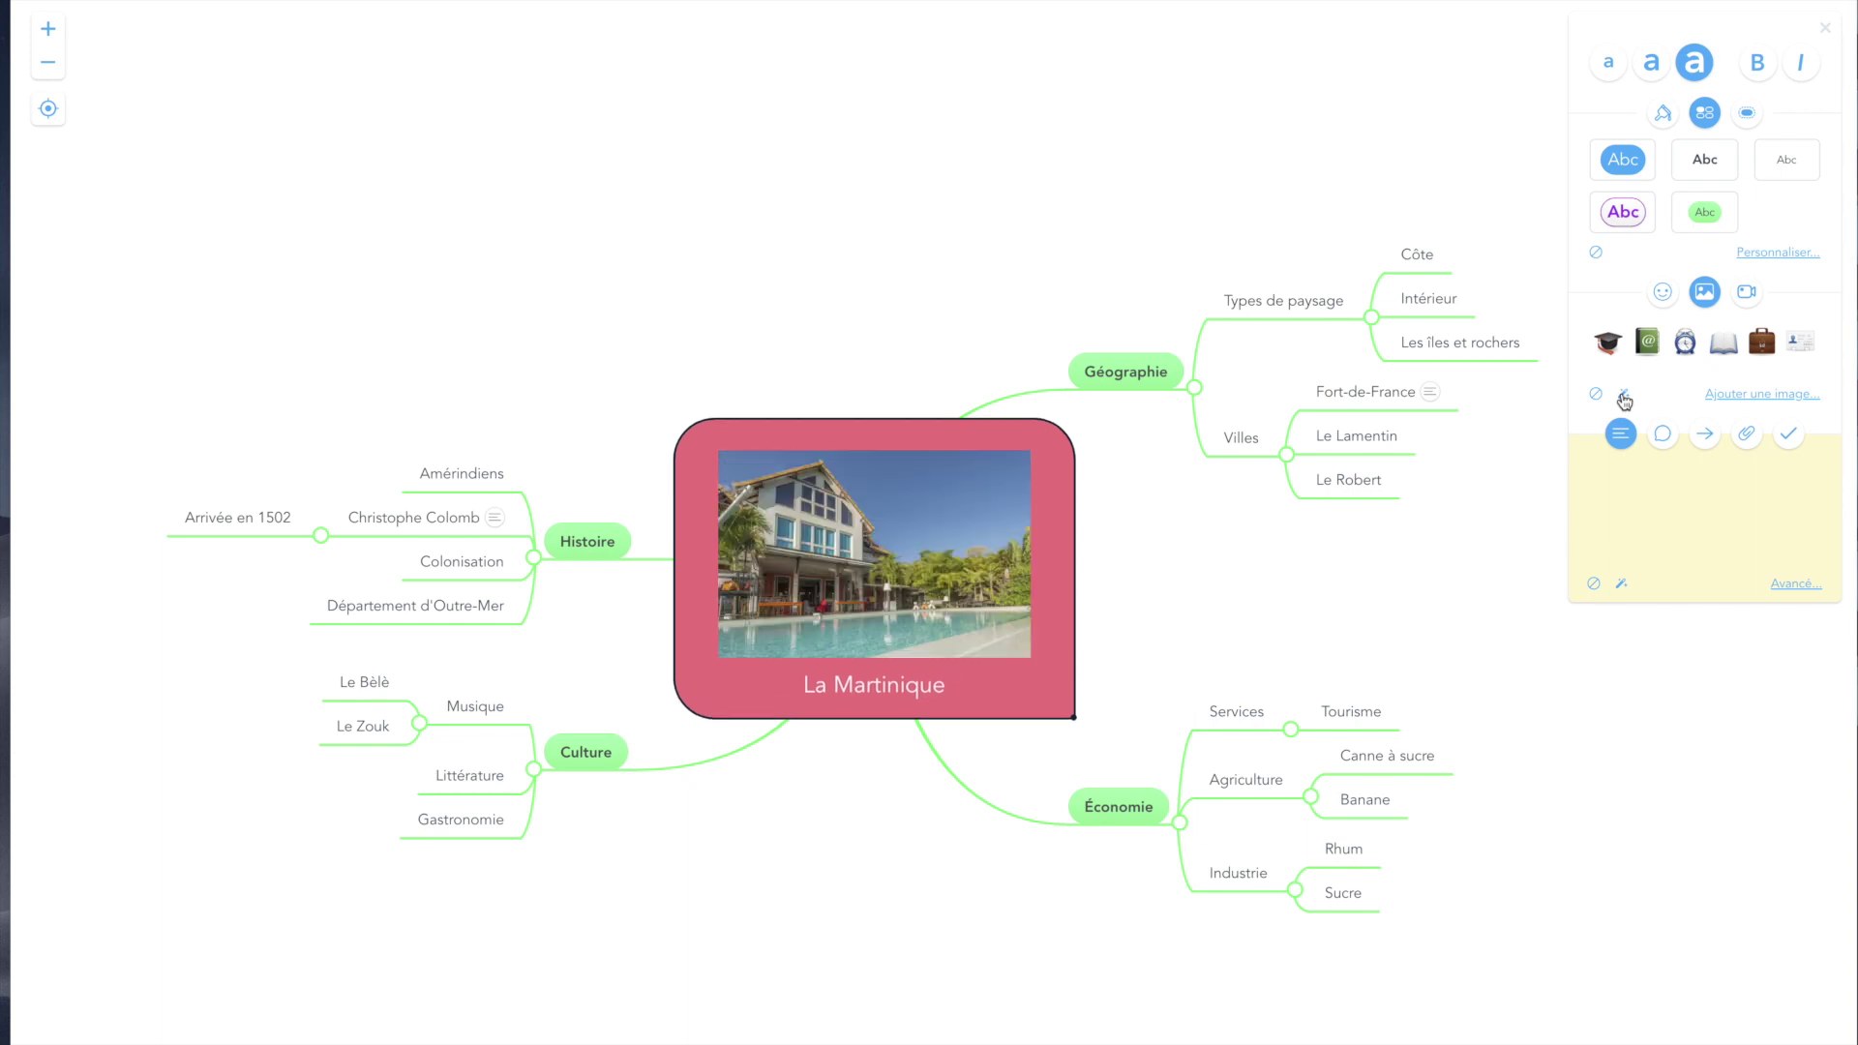
left_click(1625, 396)
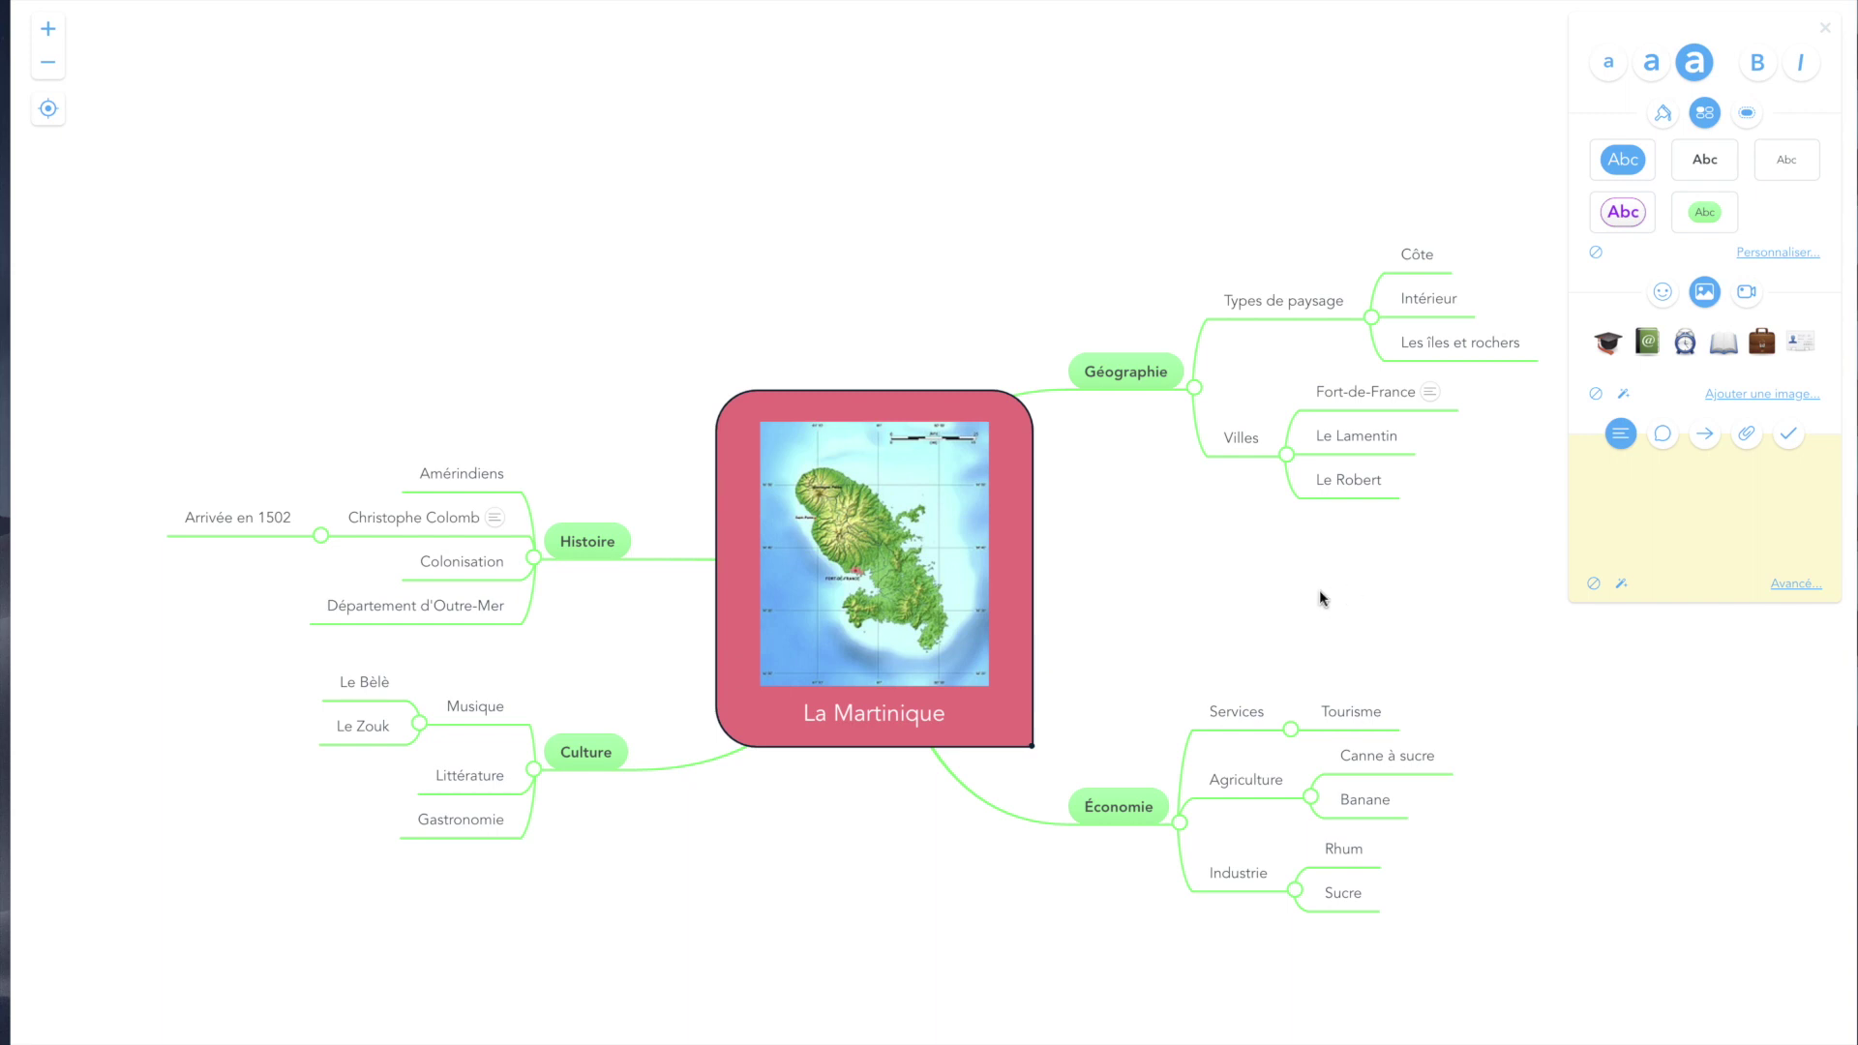
Insert an automatic image into the Amérindiens topic, cycle to the painted crowd portrait, and shrink it to about two thirds of its width.
left_click(470, 468)
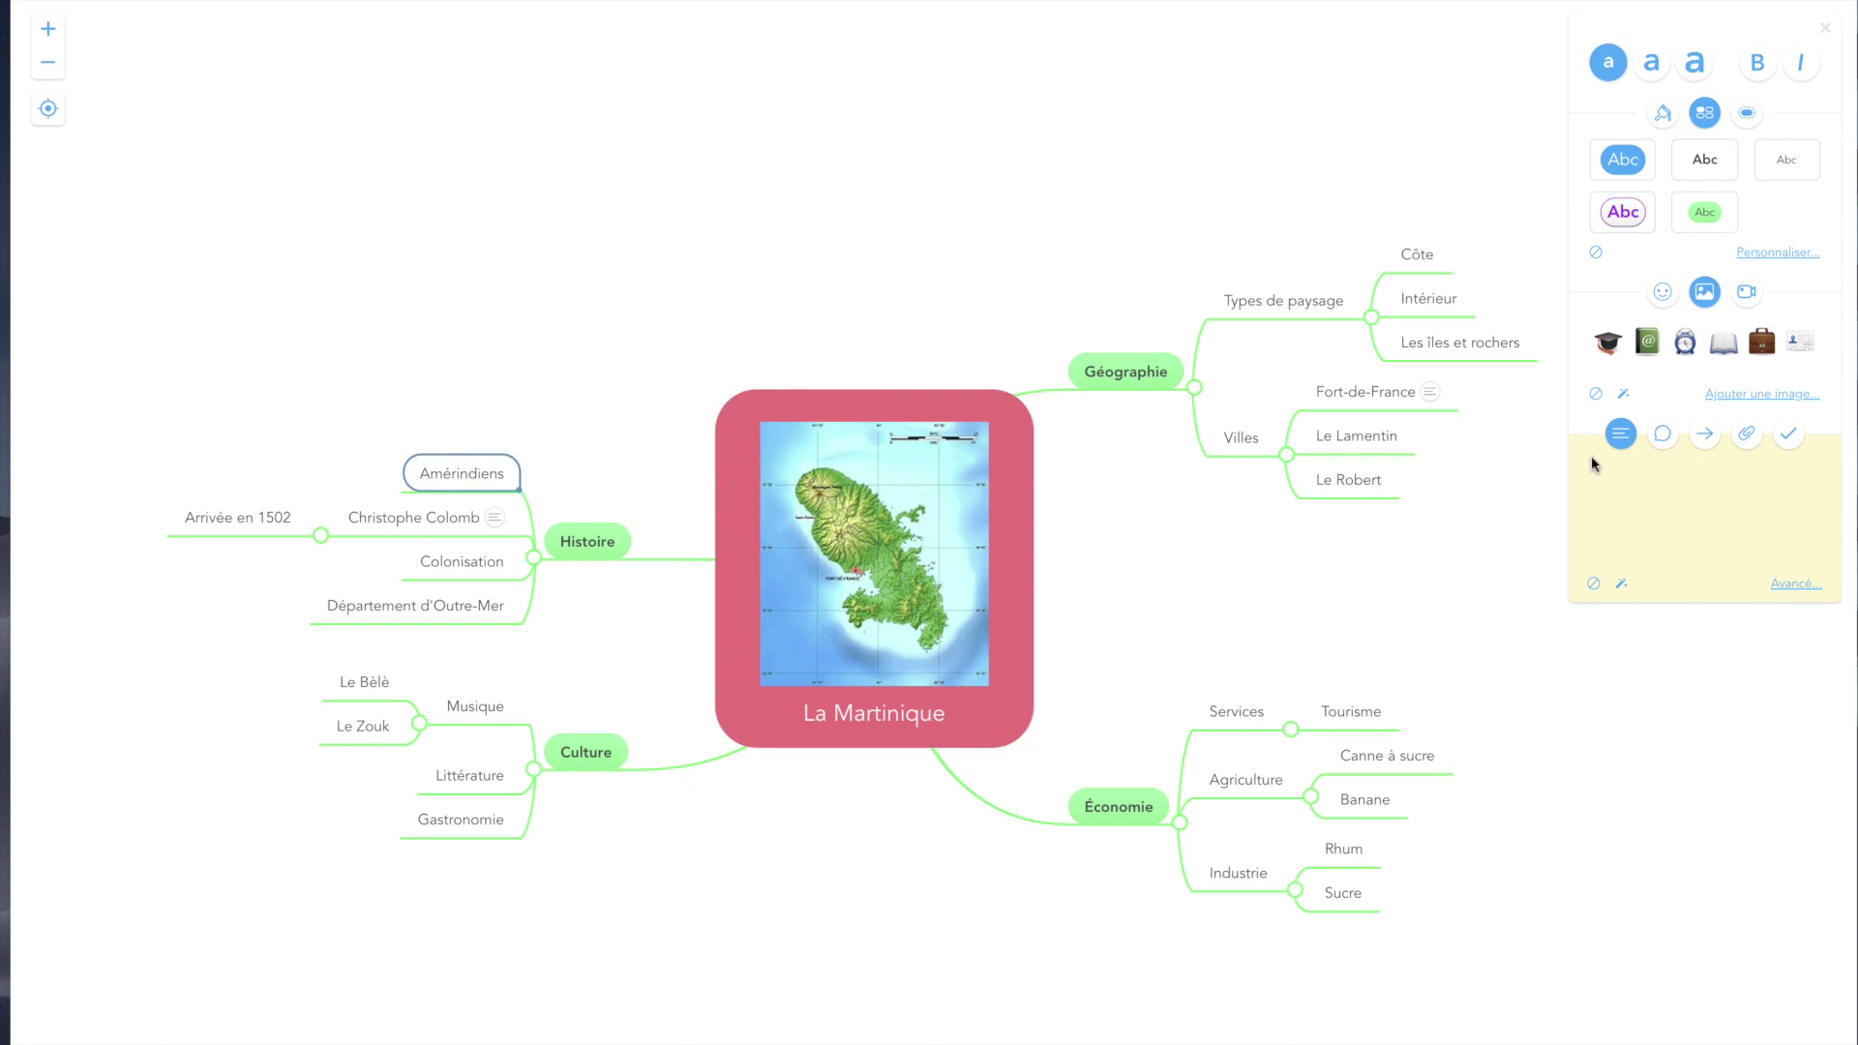
left_click(1623, 397)
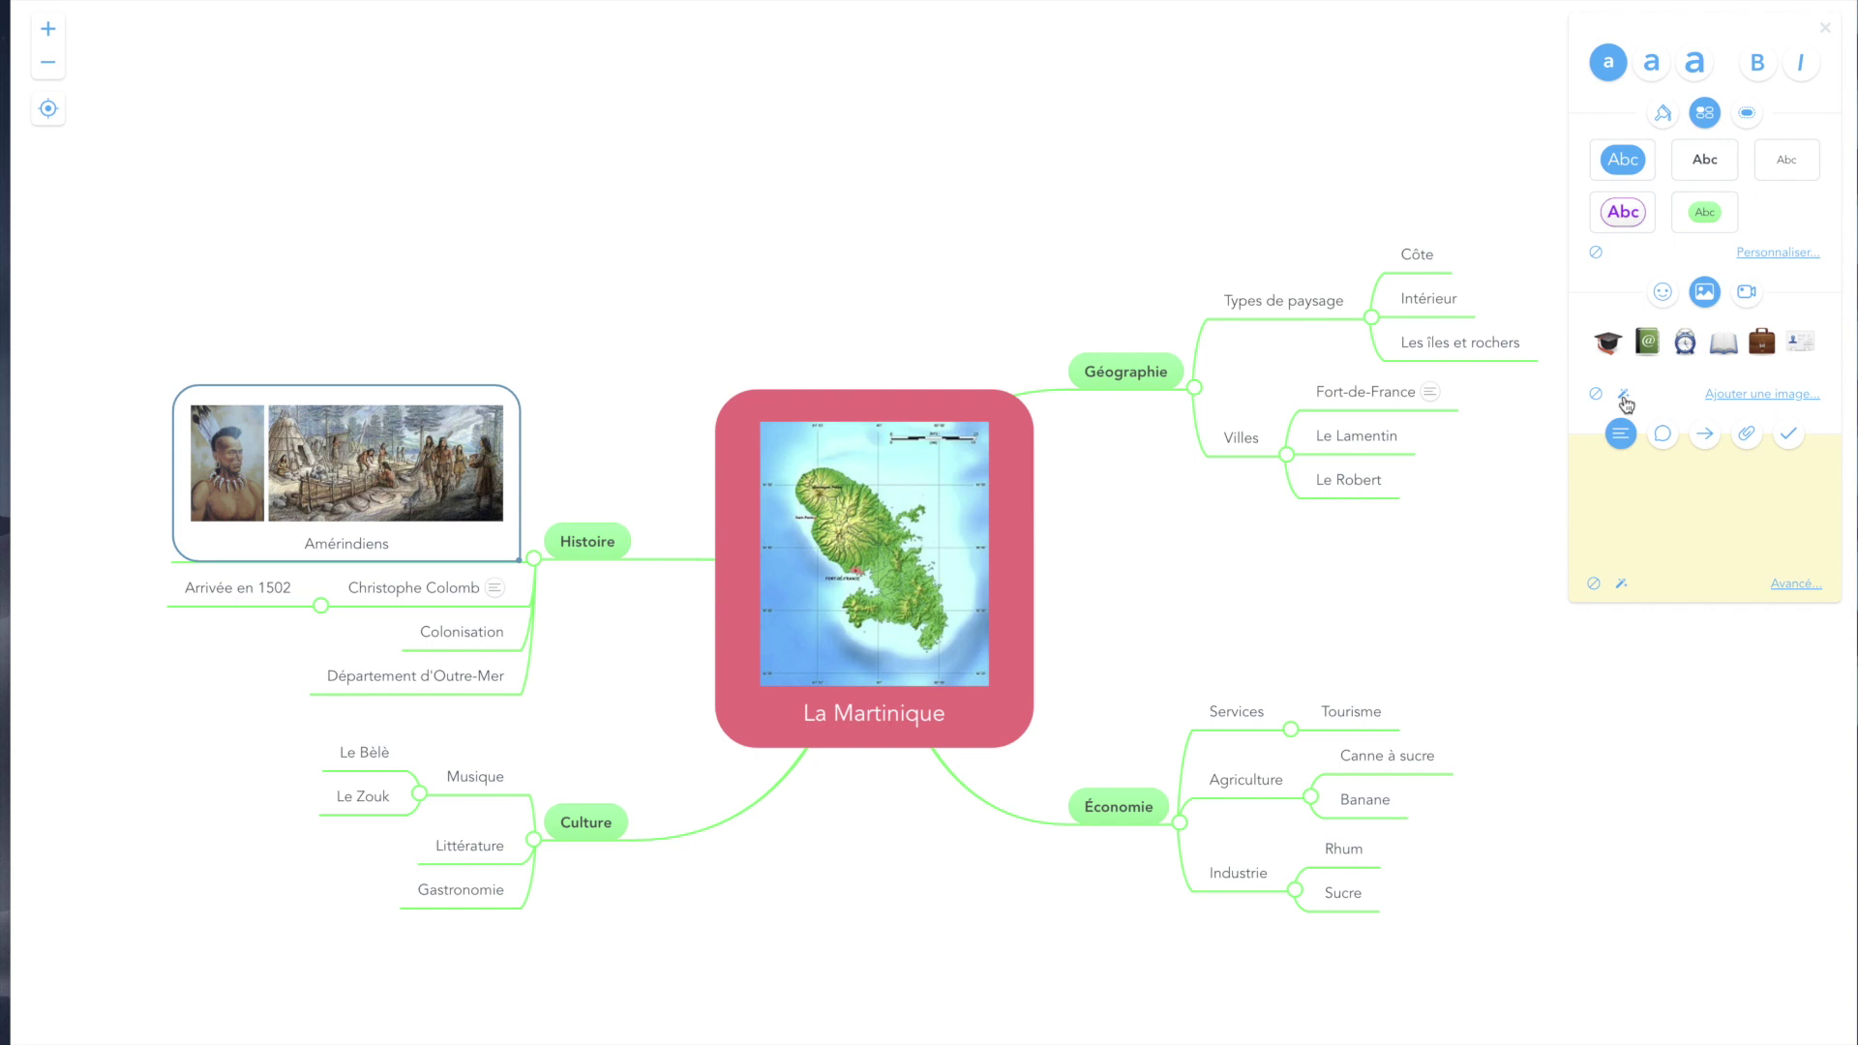
left_click(1624, 397)
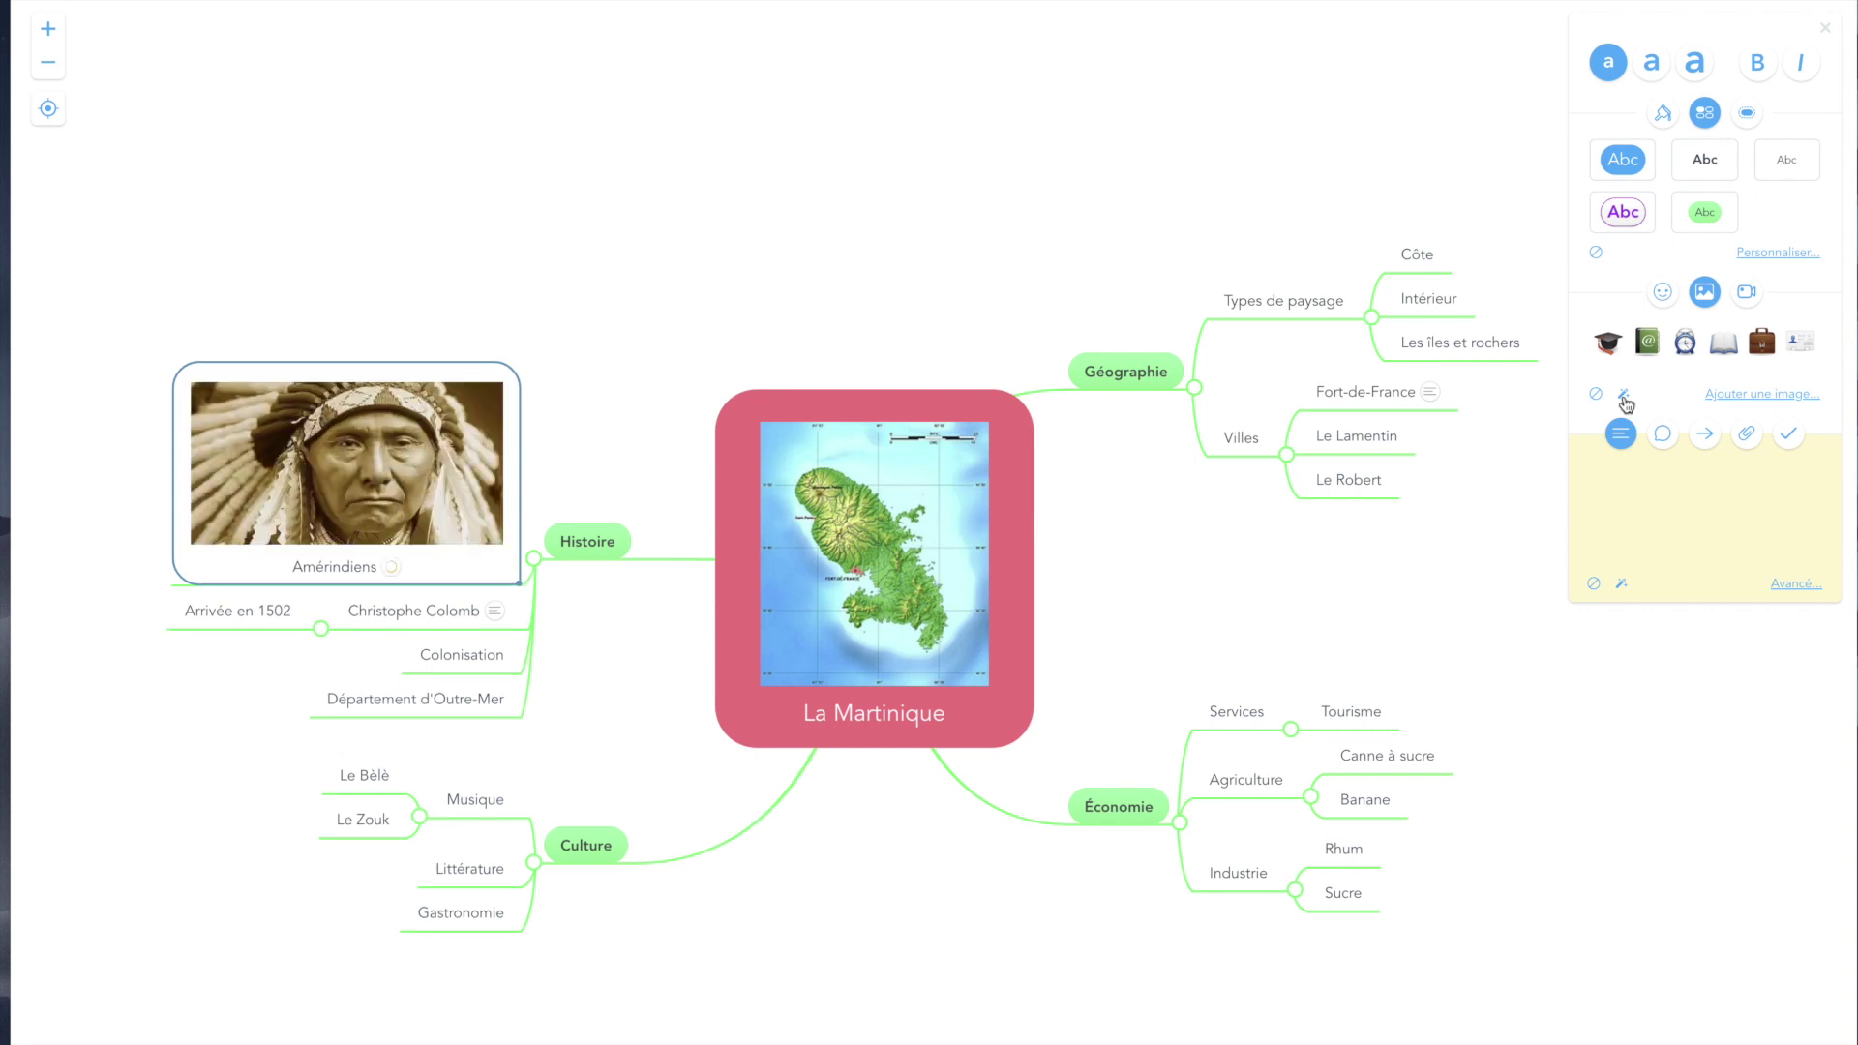
left_click(1624, 397)
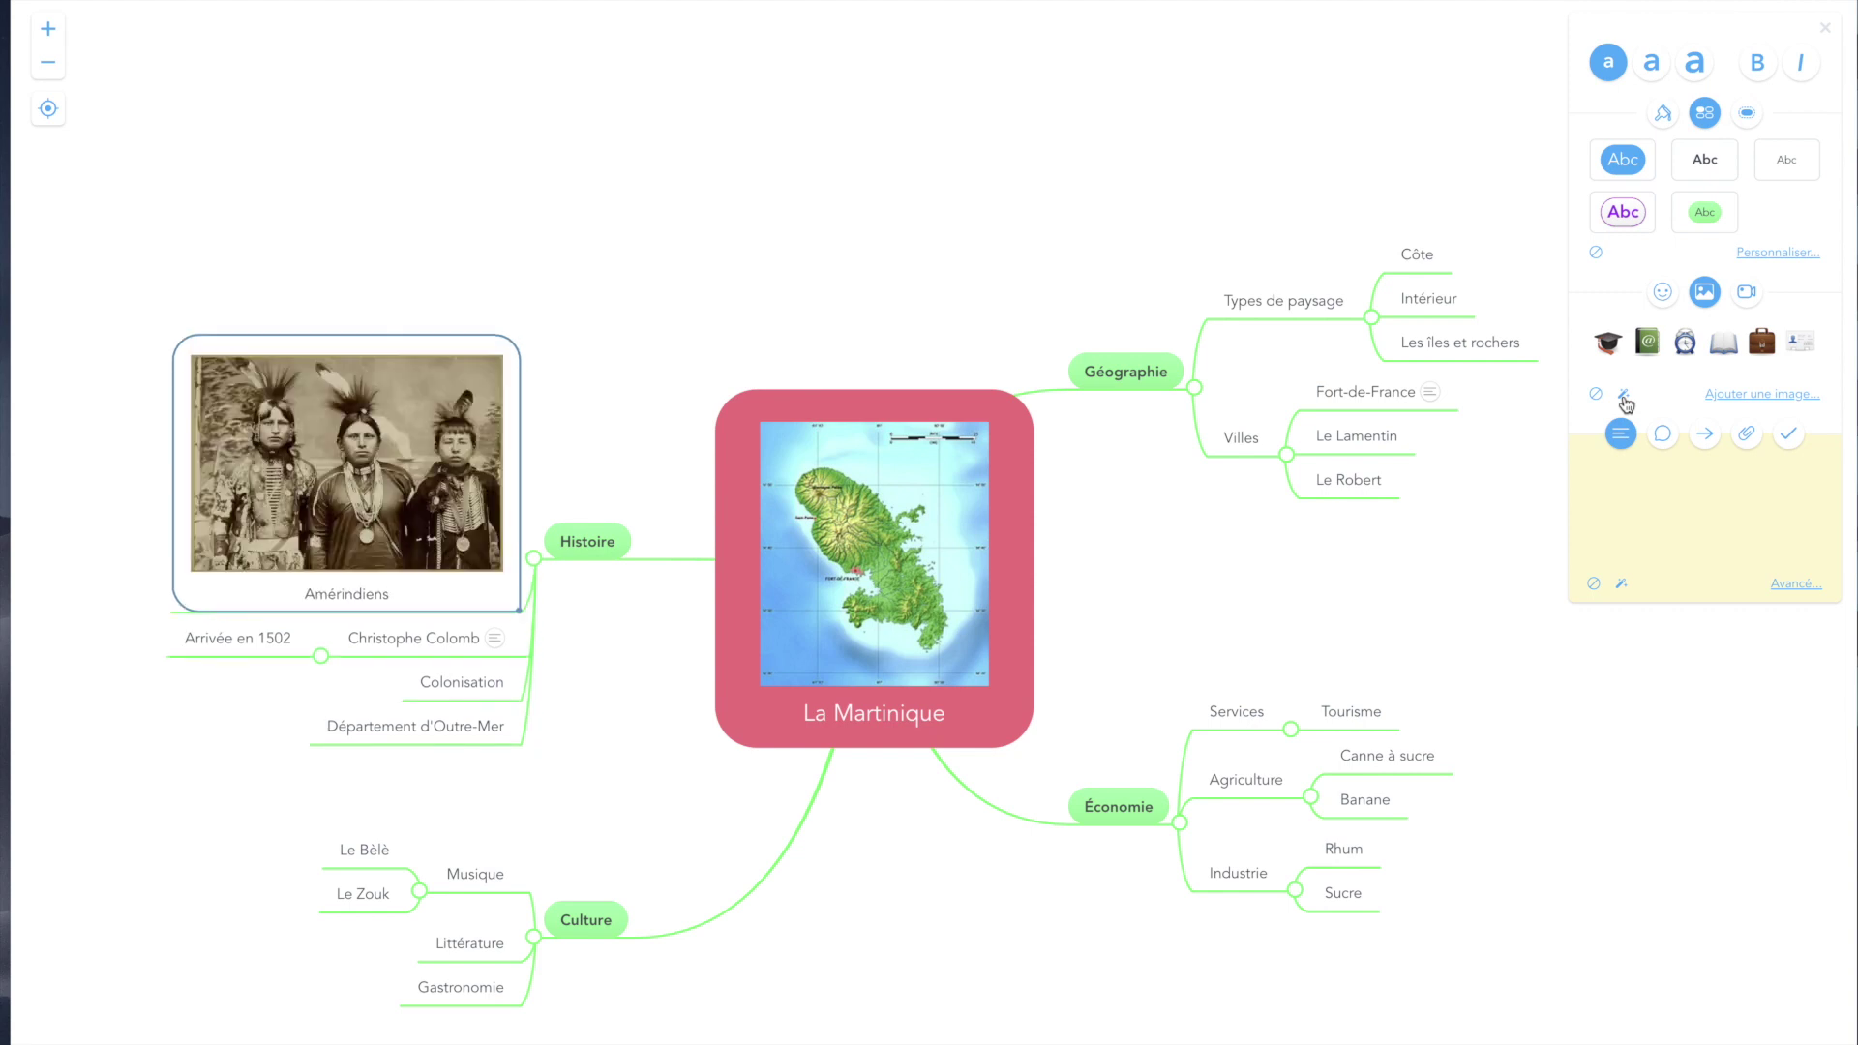
left_click(1624, 396)
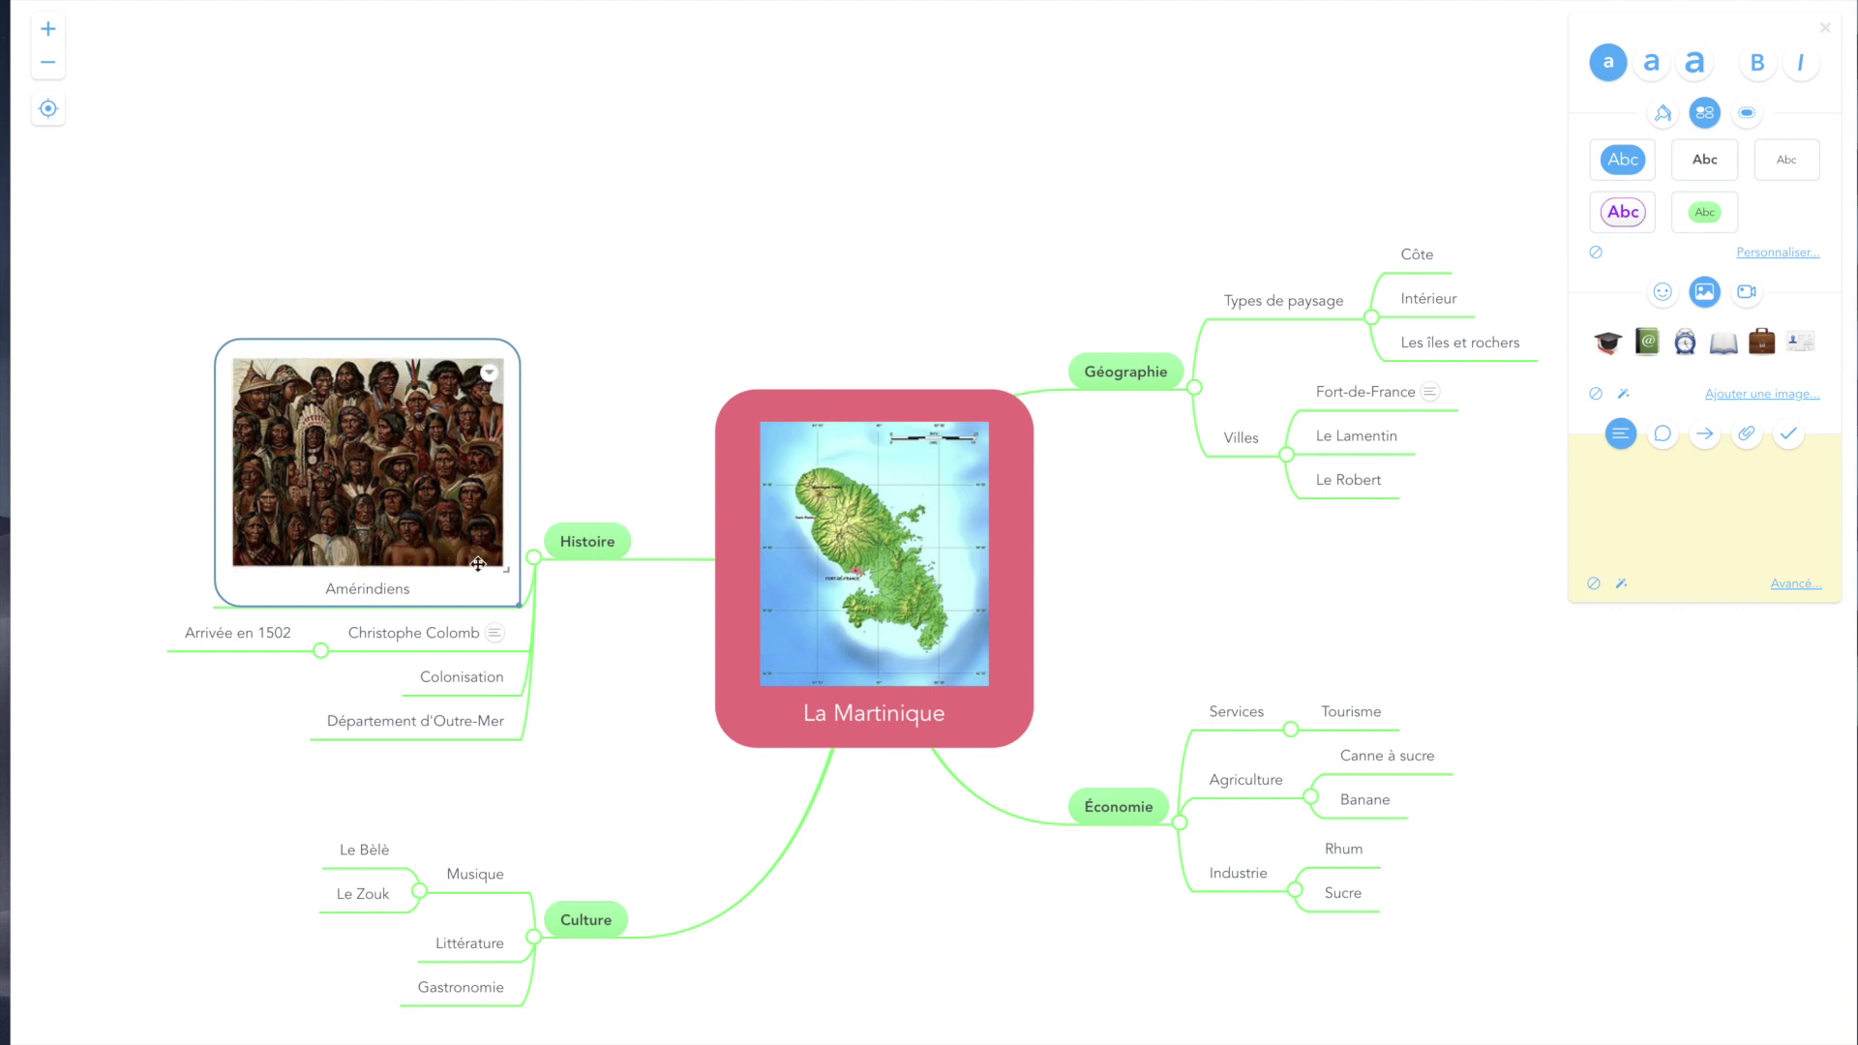
left_click_drag(507, 572, 411, 463)
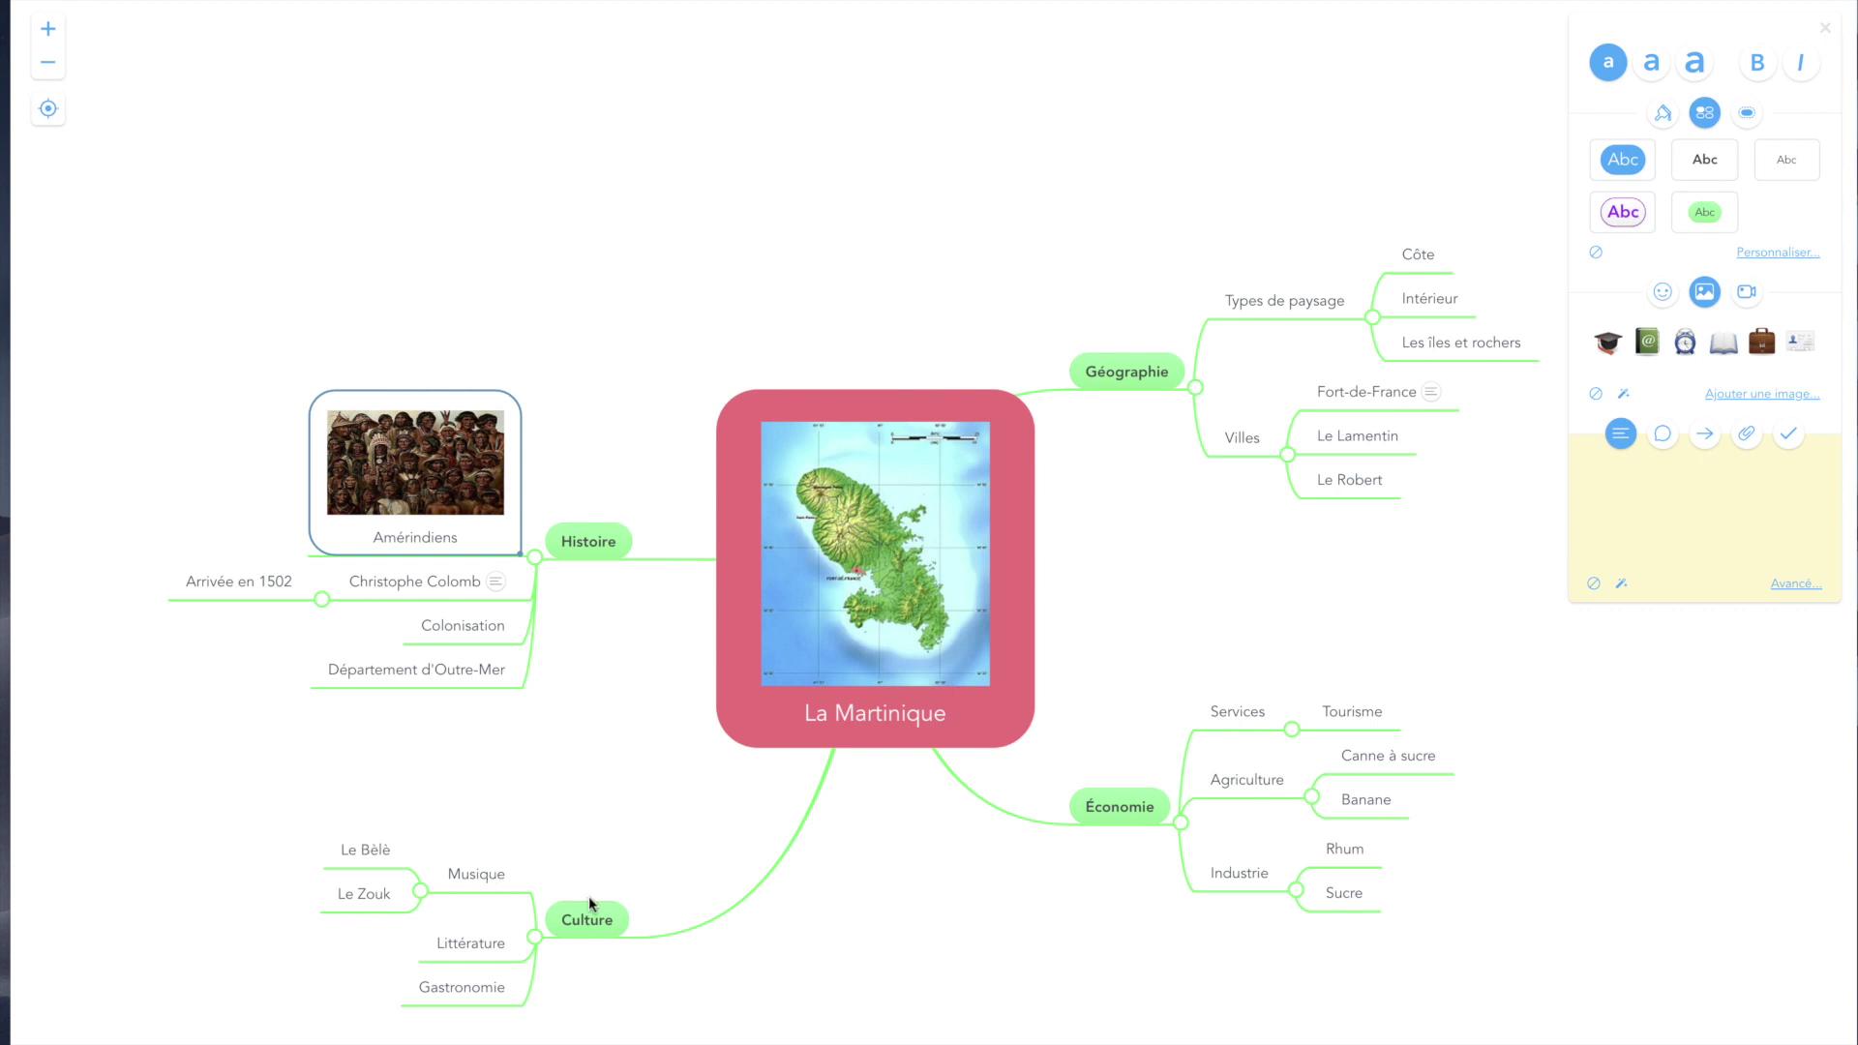
Add an automatically suggested video to the Le Bèlè topic under Musique.
left_click(367, 848)
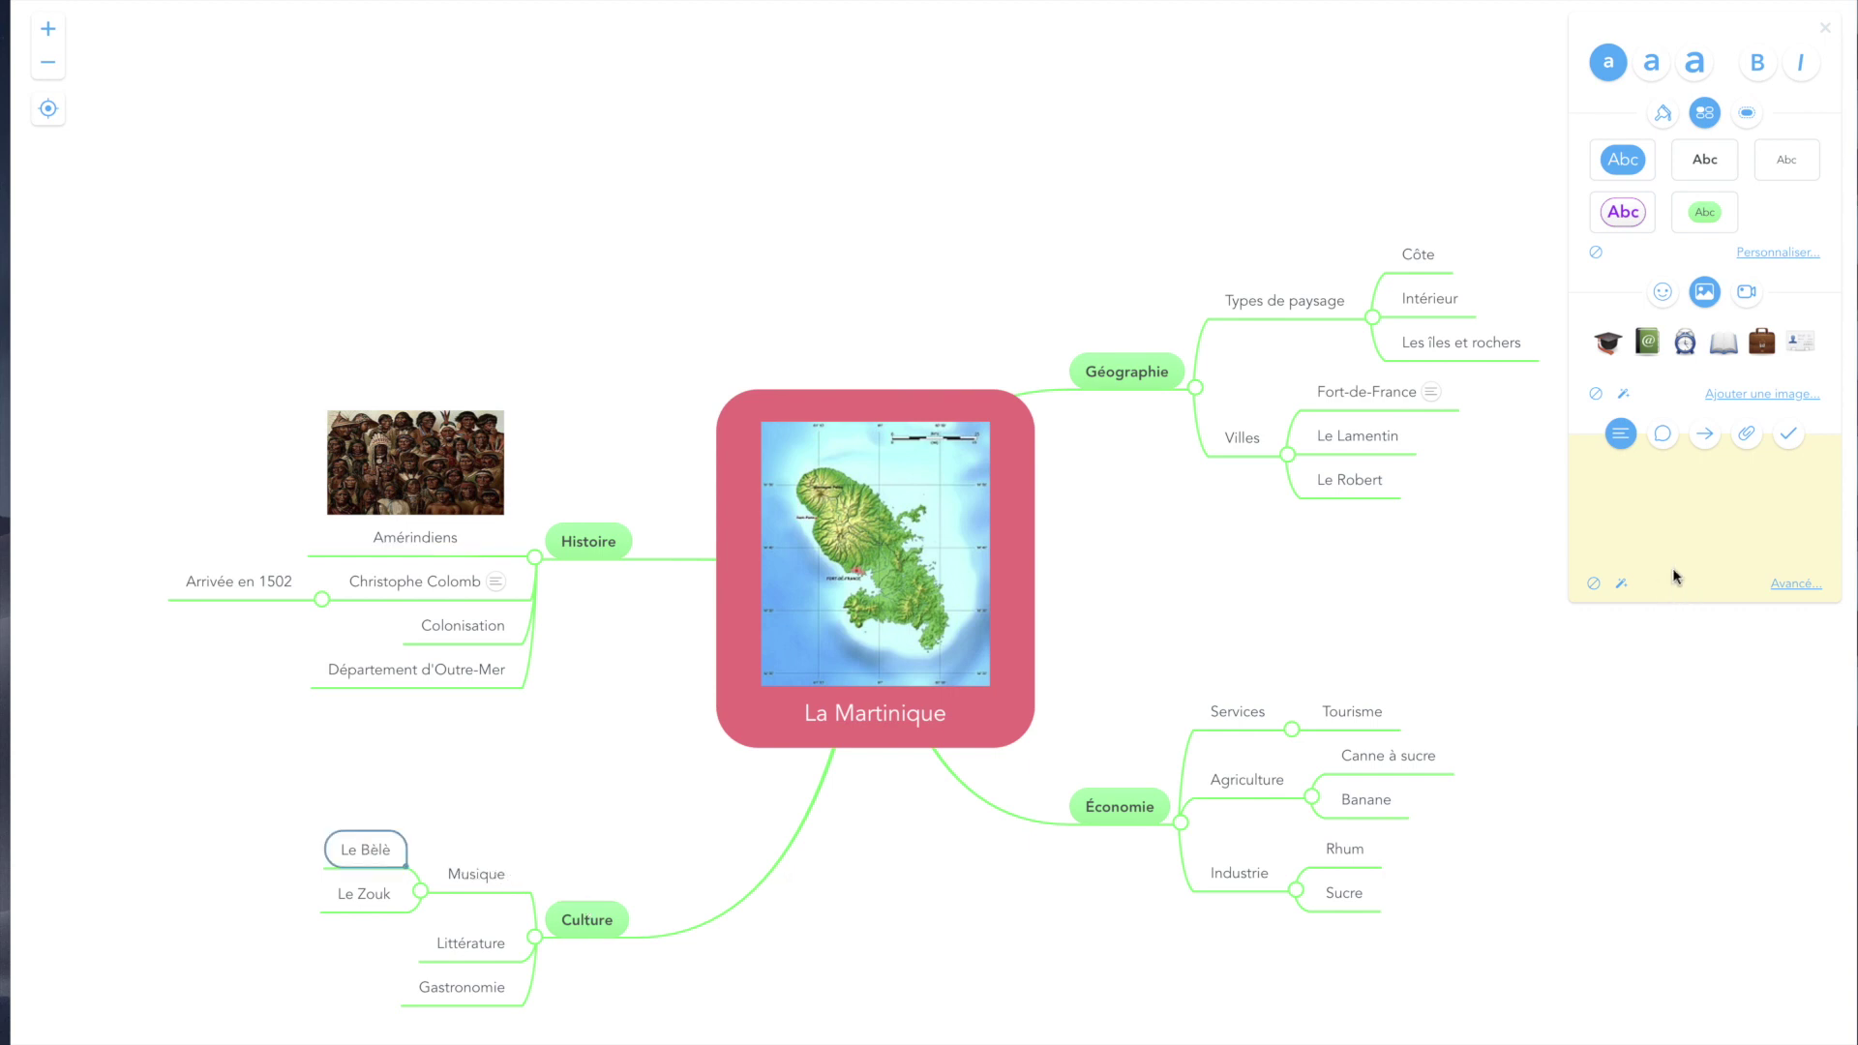
left_click(1750, 295)
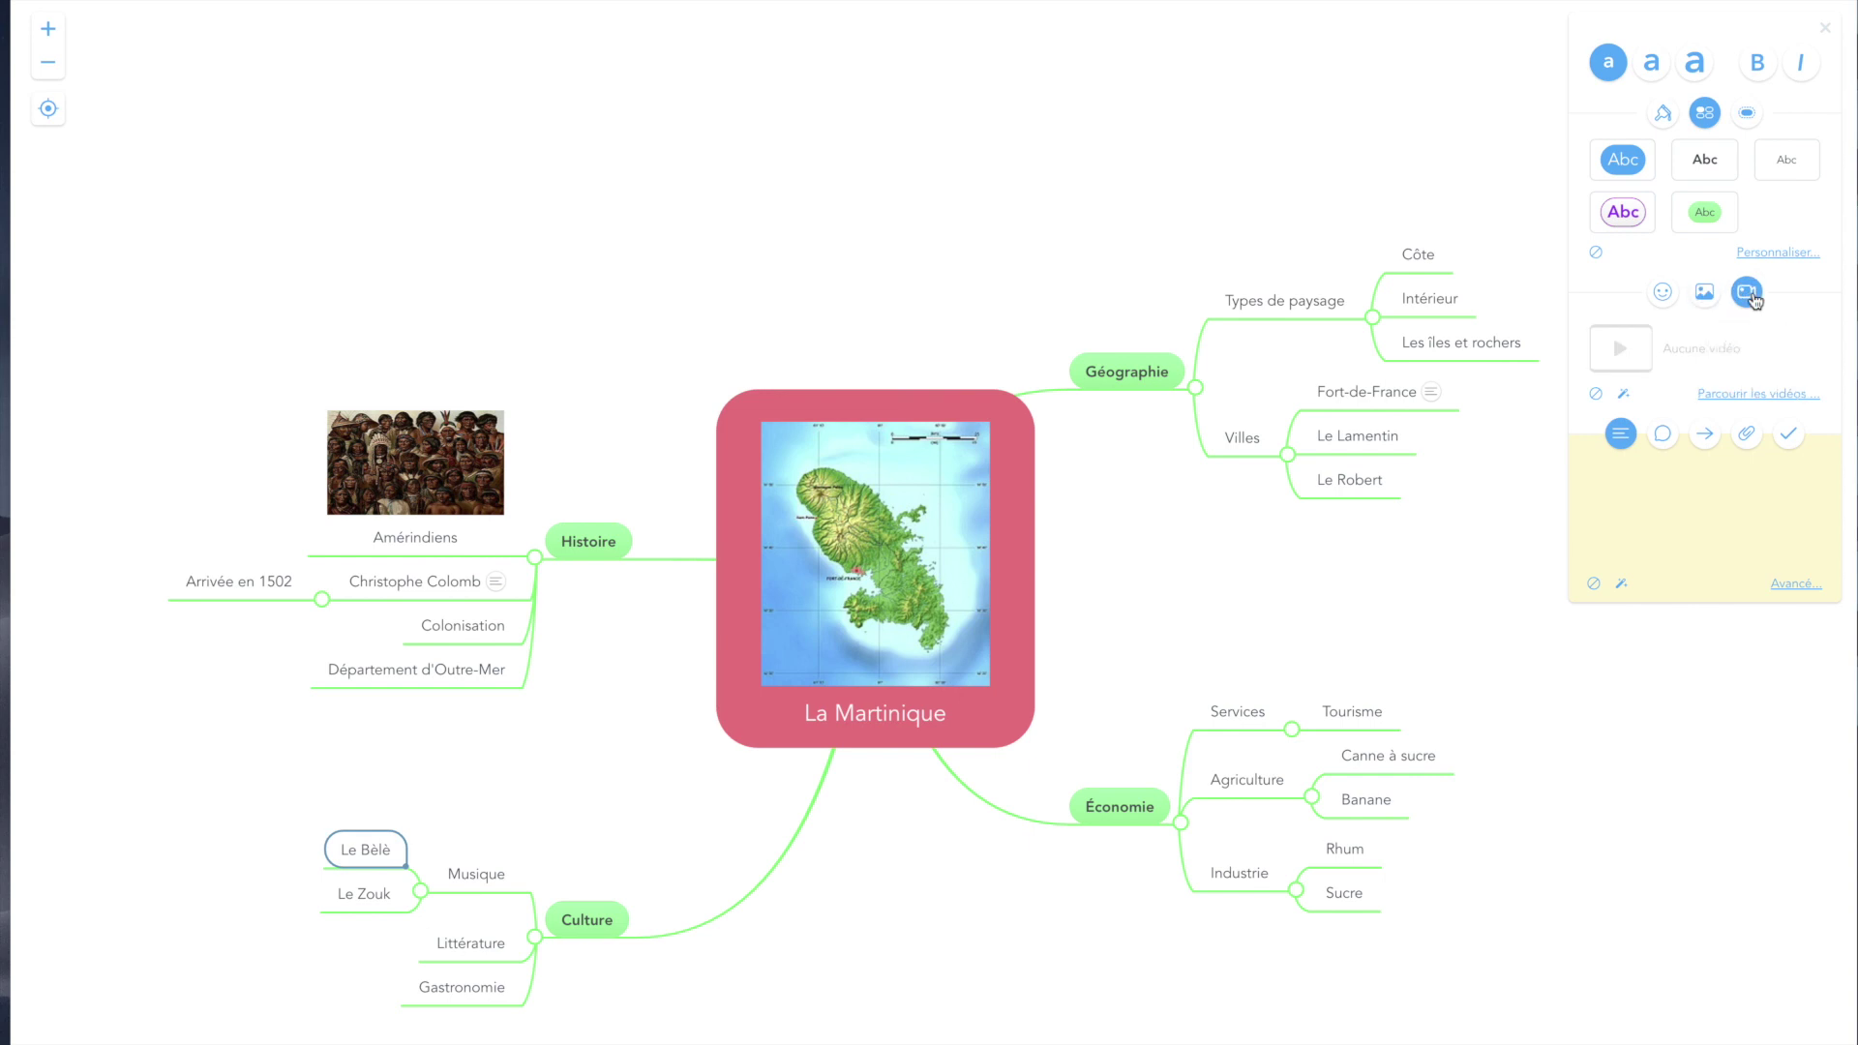
left_click(1624, 397)
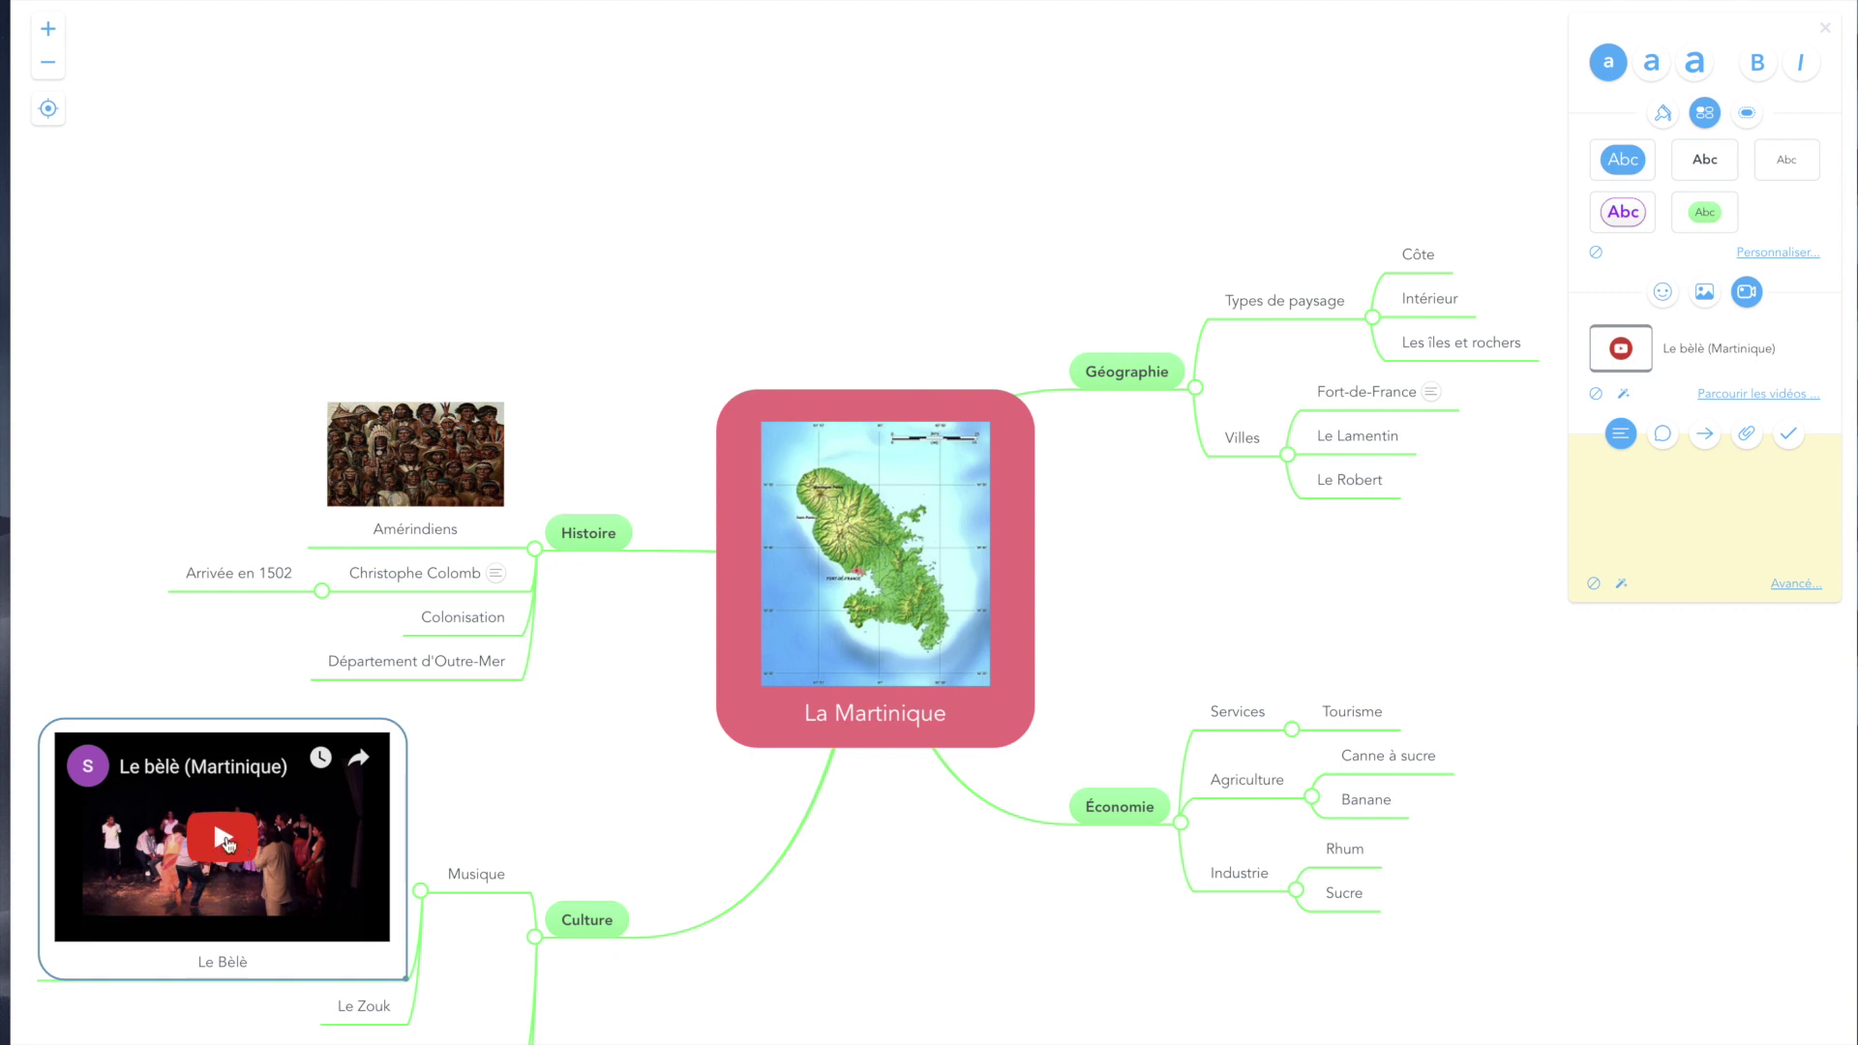
Play and pause the embedded Le Bèlè video, view it in full screen, and return to the map.
left_click(226, 845)
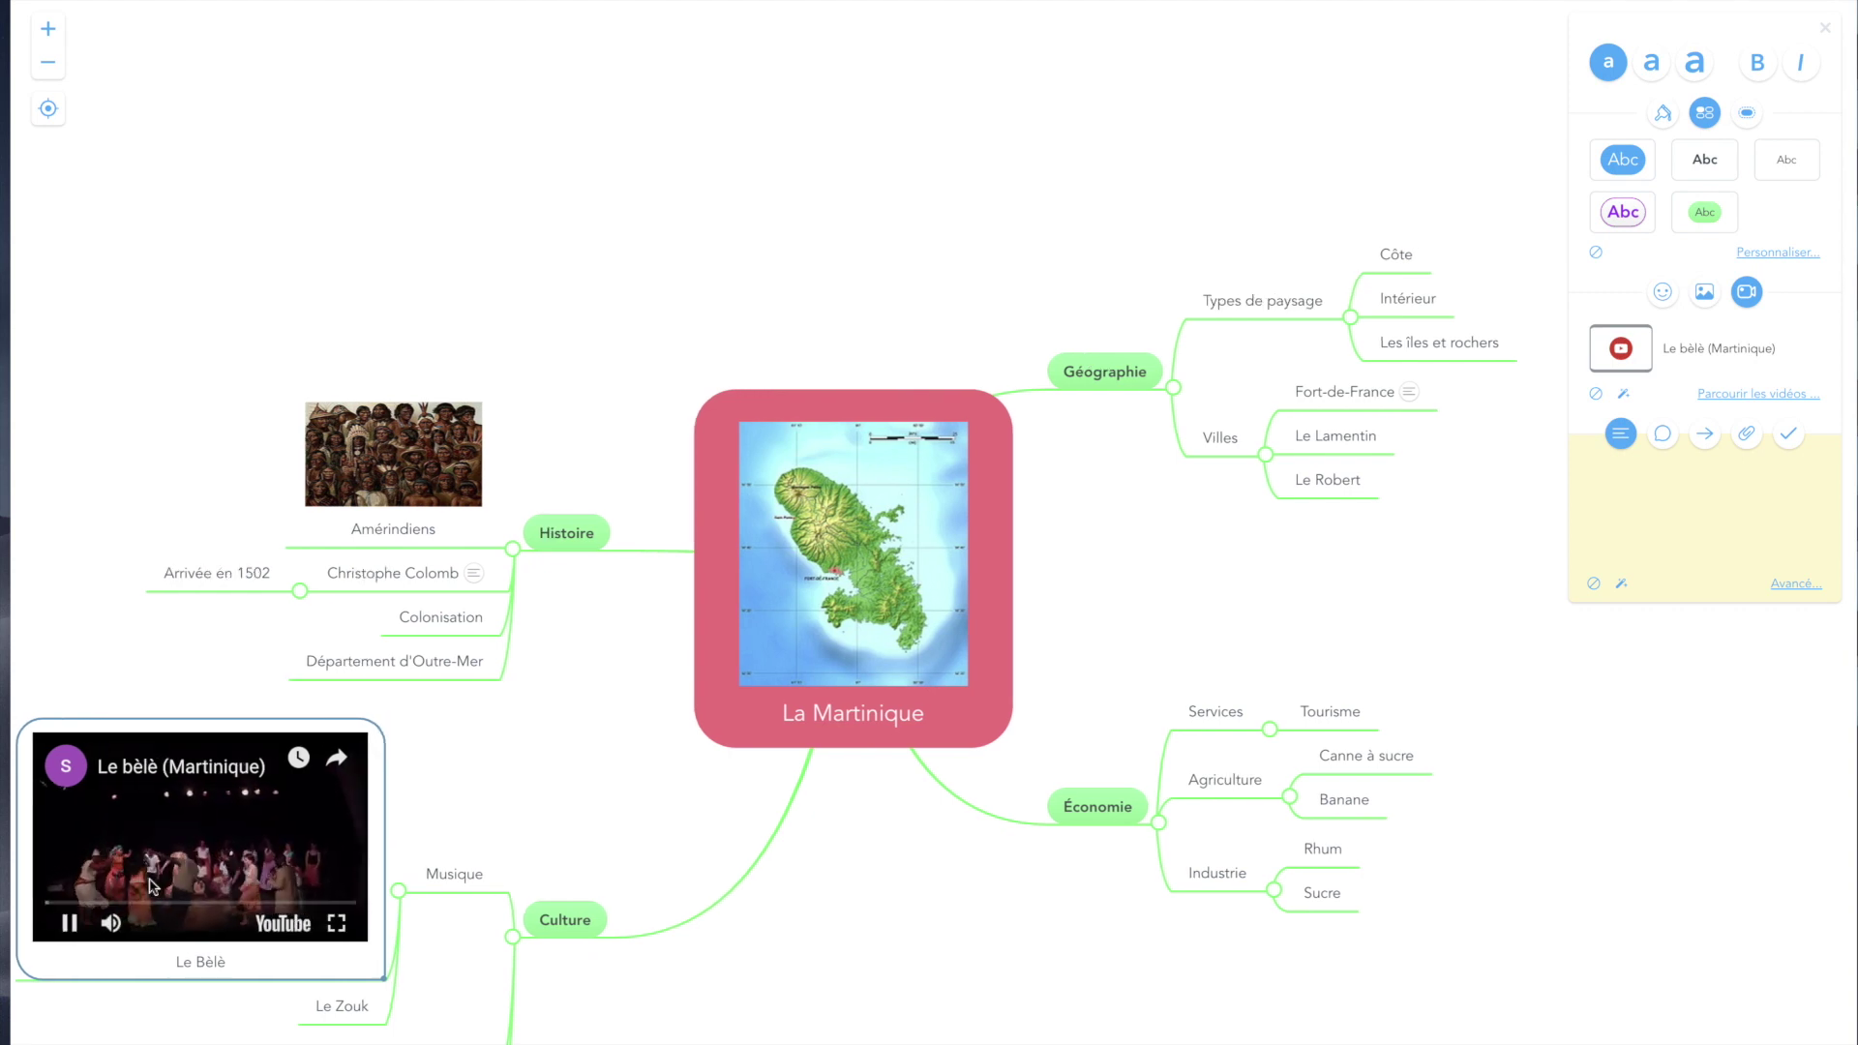
left_click(63, 922)
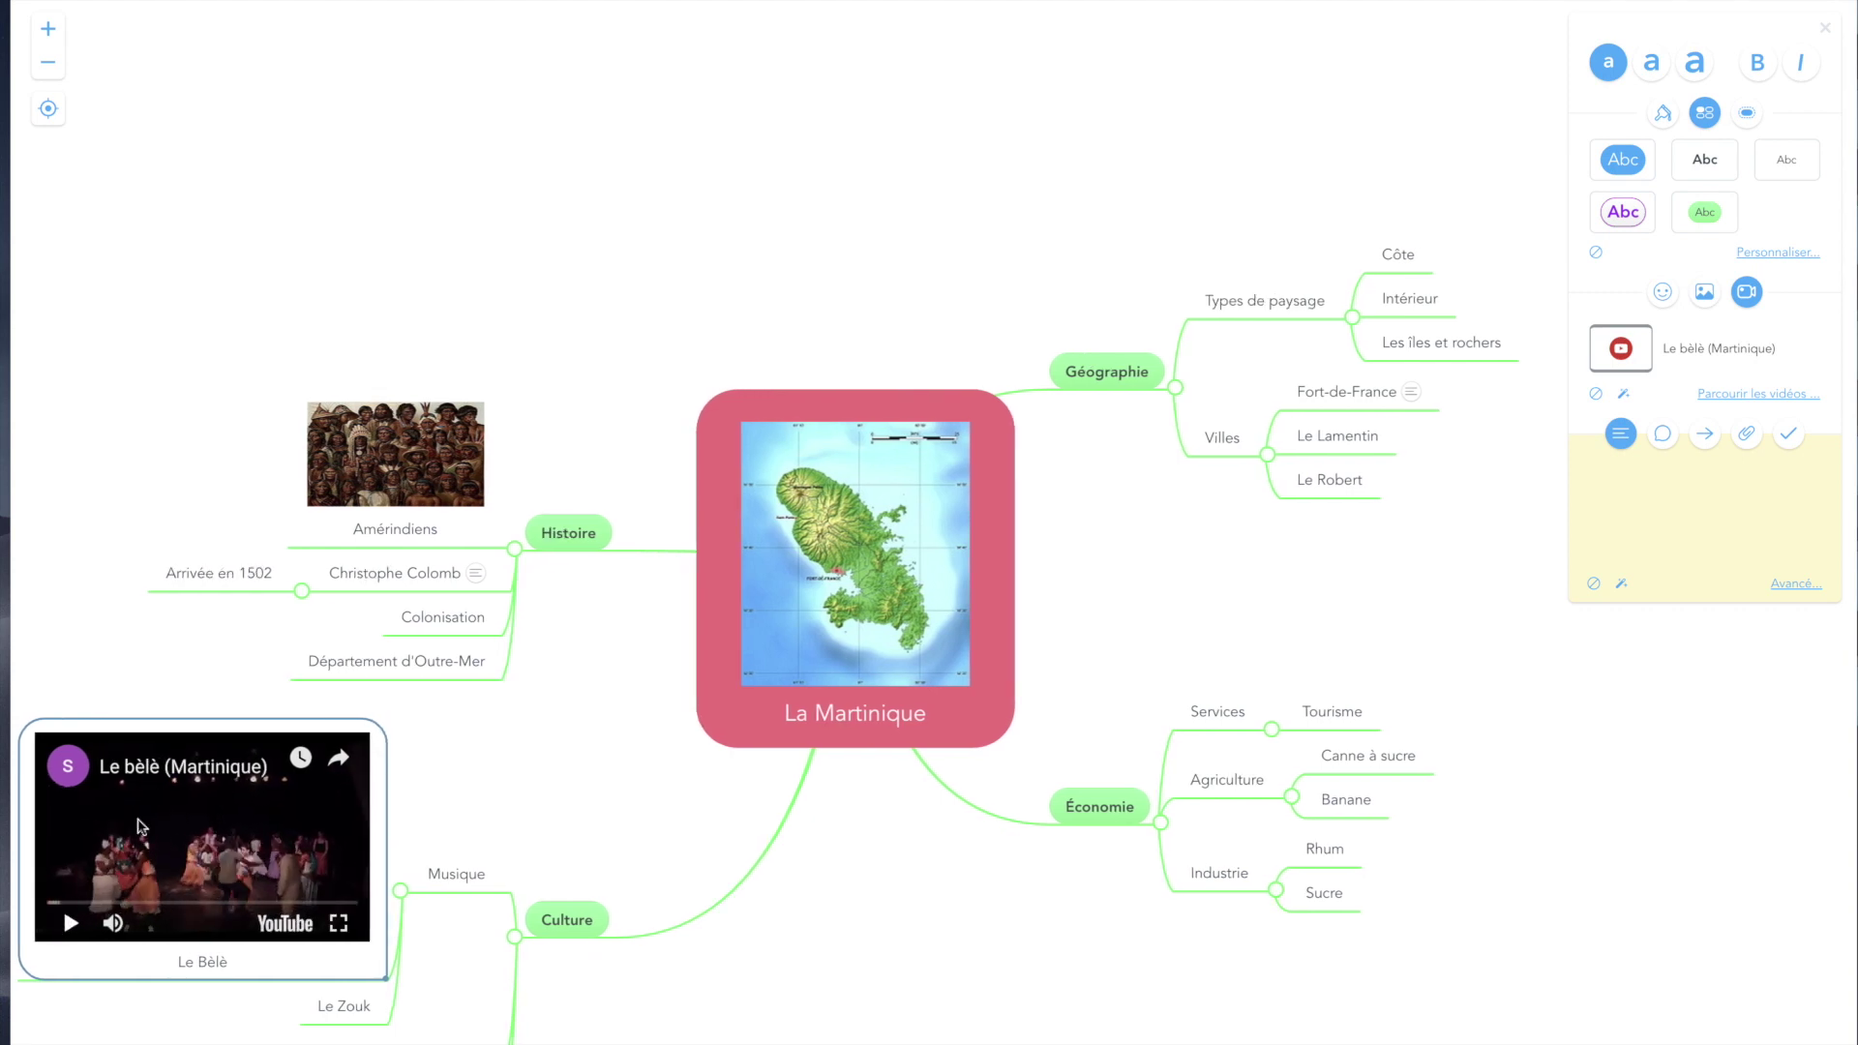
left_click(338, 922)
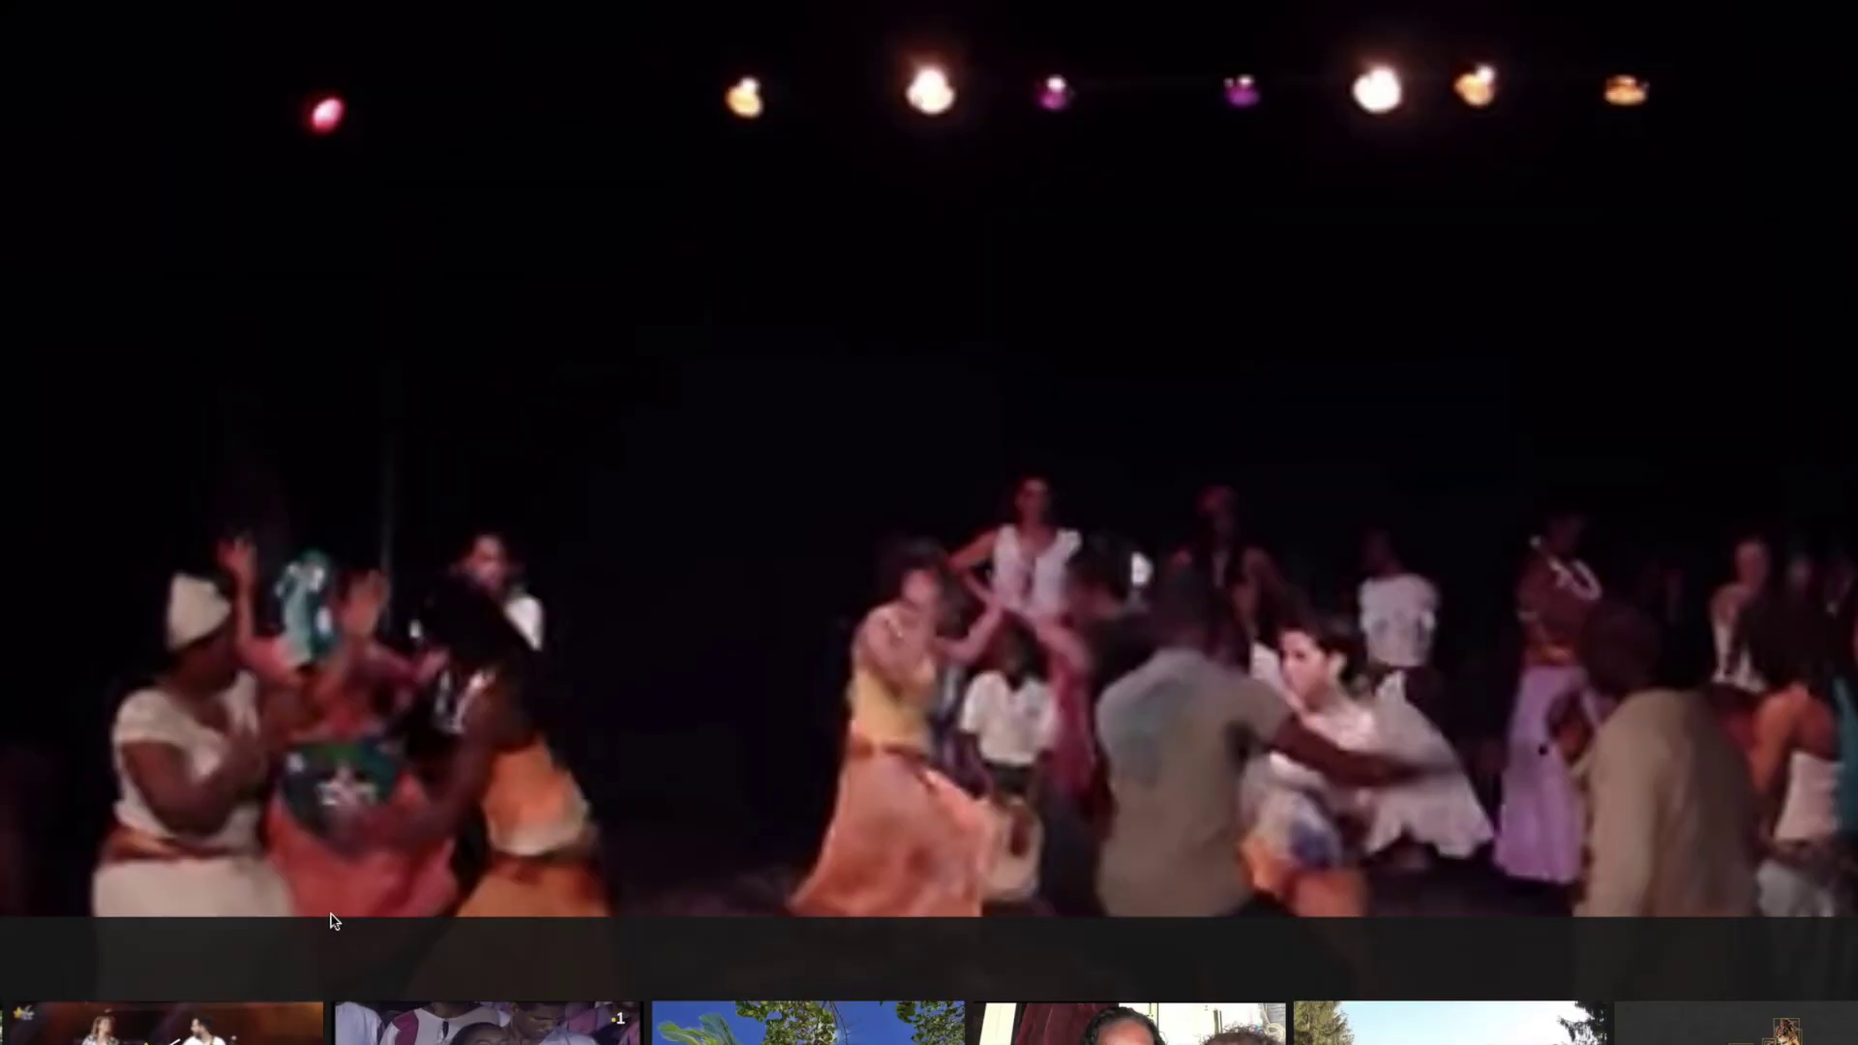
key("Escape")
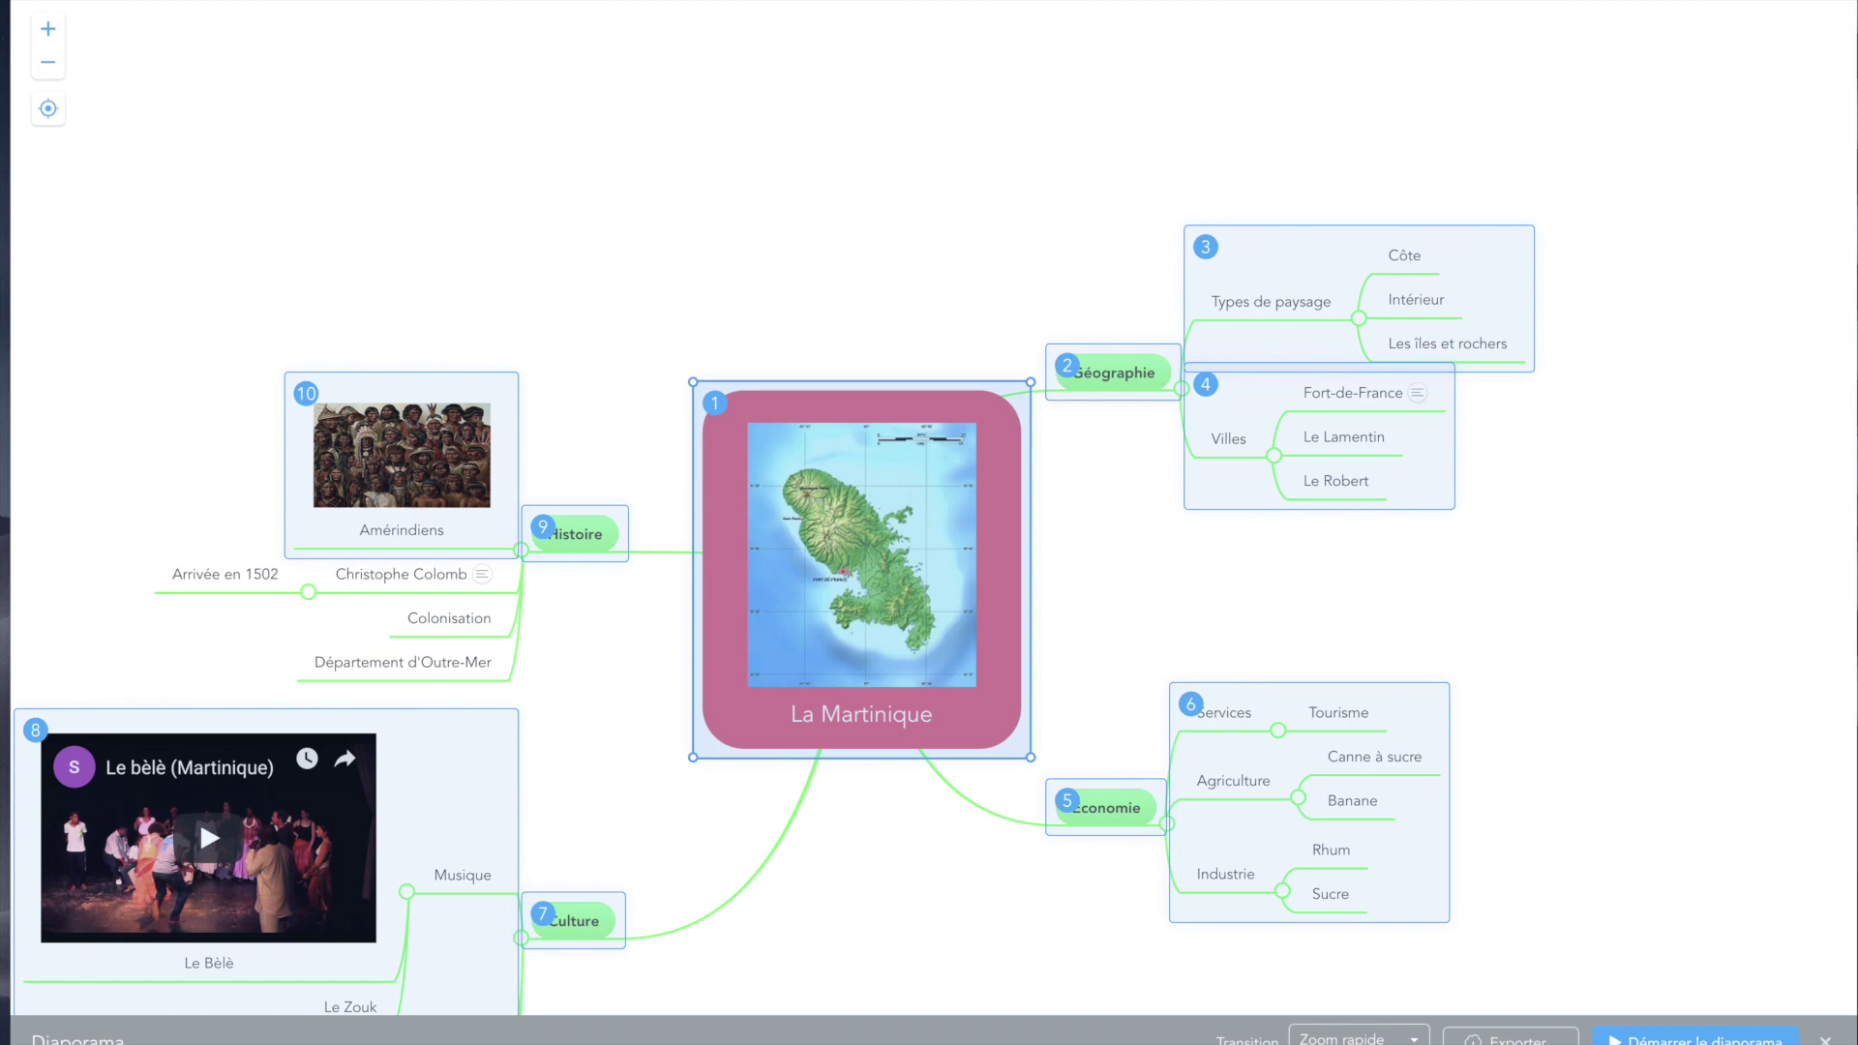
Add slide 11 after the Amérindiens slide, framing only the Christophe Colomb, Colonisation and Département d'Outre-Mer topics.
left_click(402, 465)
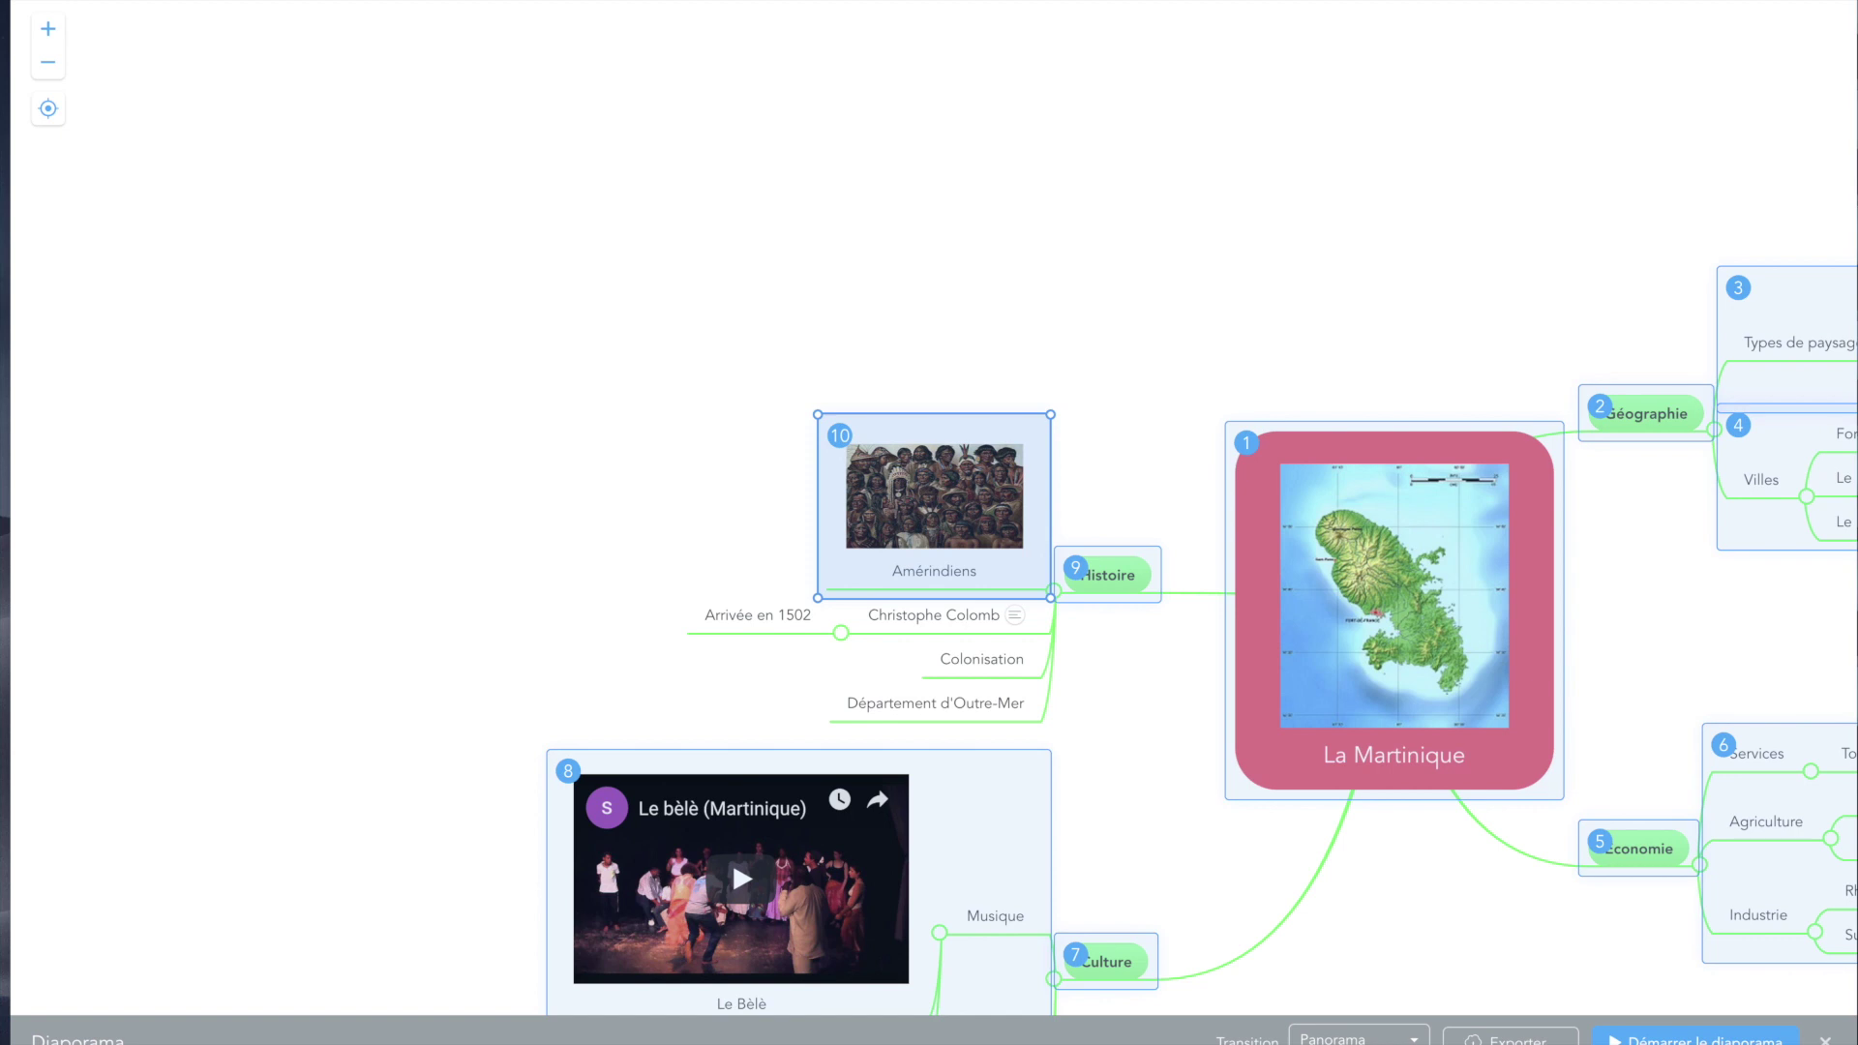
left_click(1394, 610)
left_click_drag(1300, 614, 803, 716)
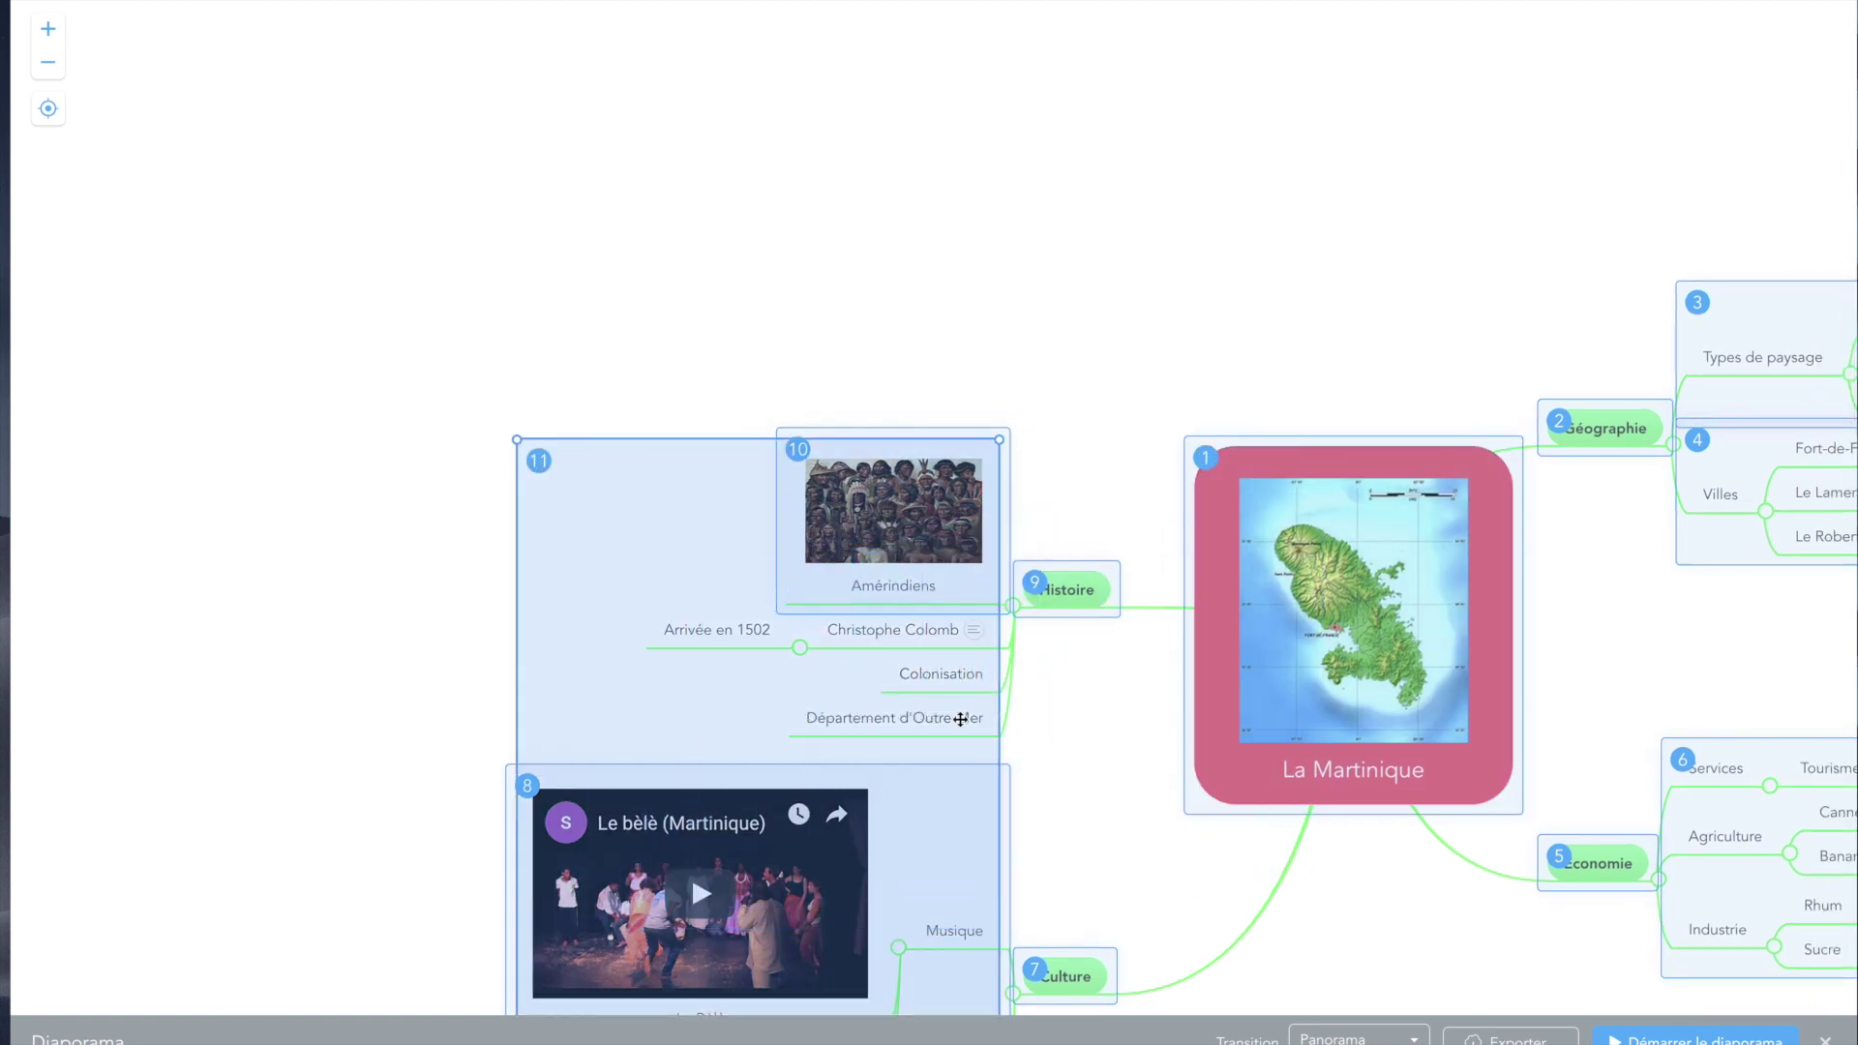
scroll(922, 761, "down", 1)
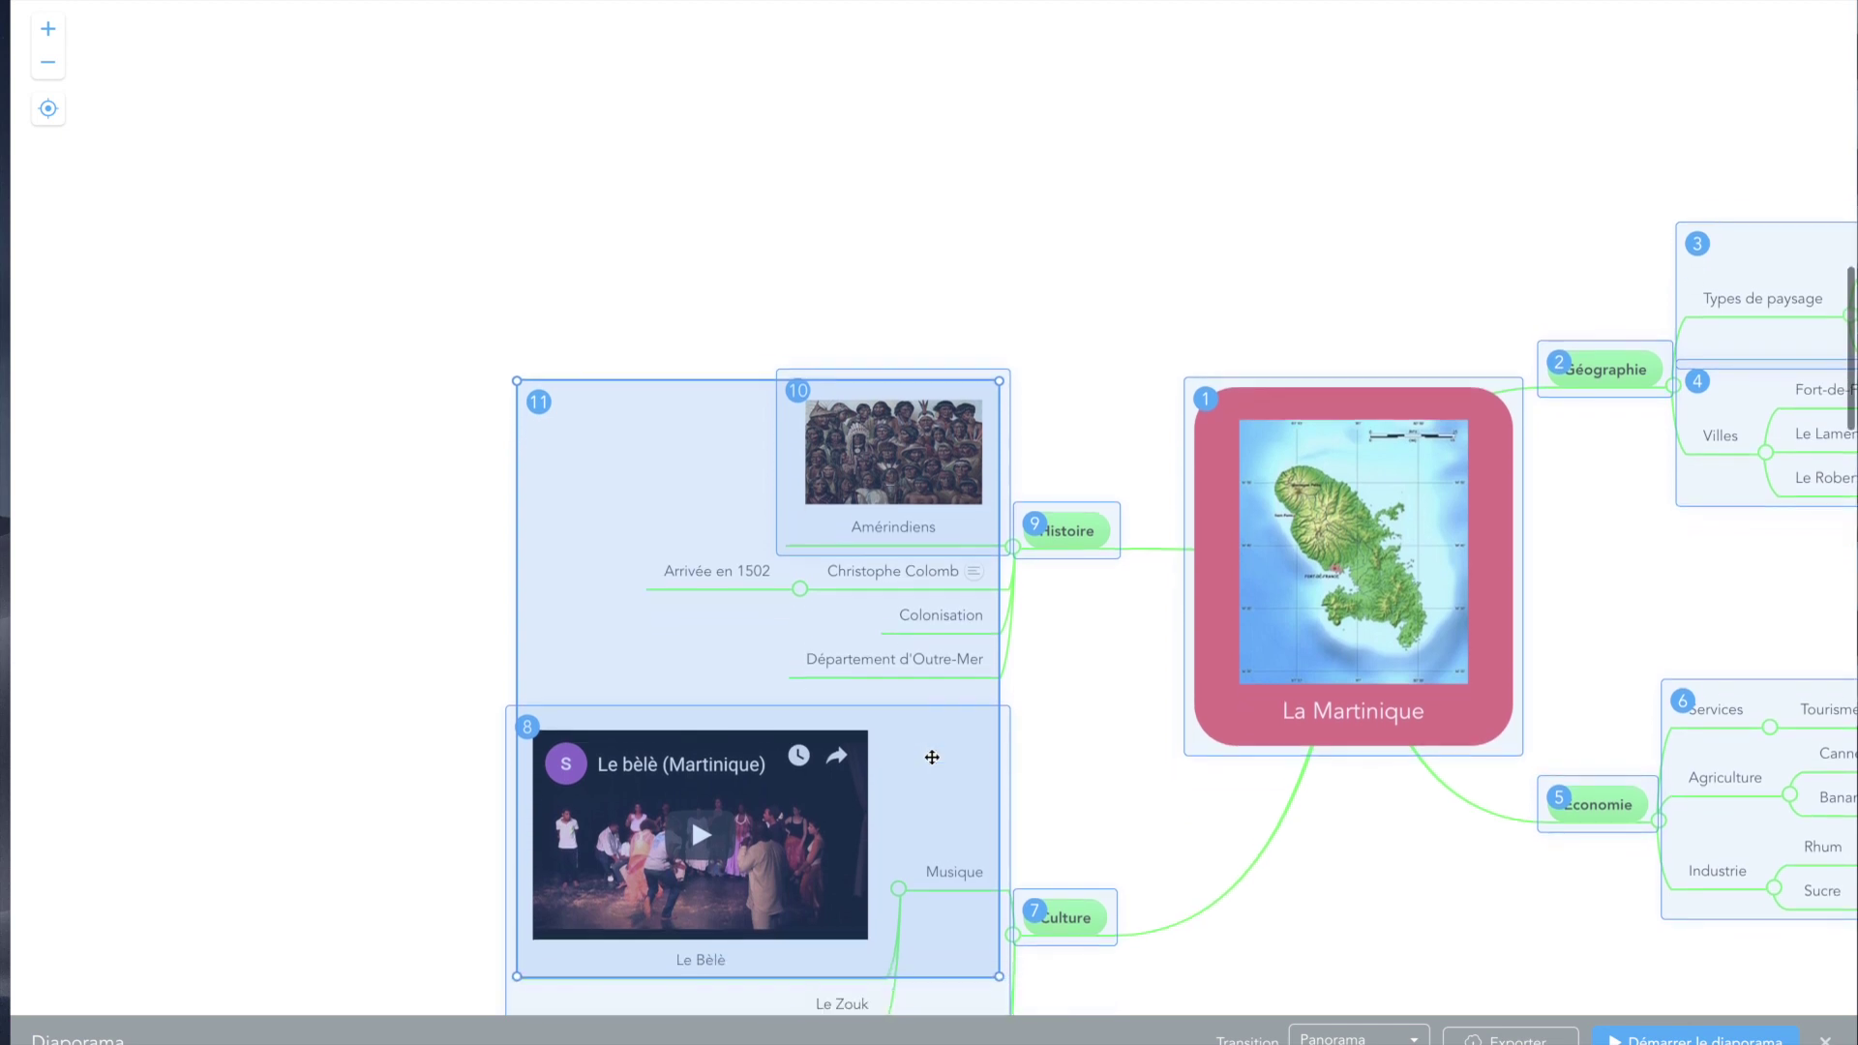
left_click_drag(1002, 969, 1110, 676)
left_click_drag(1112, 373, 1006, 543)
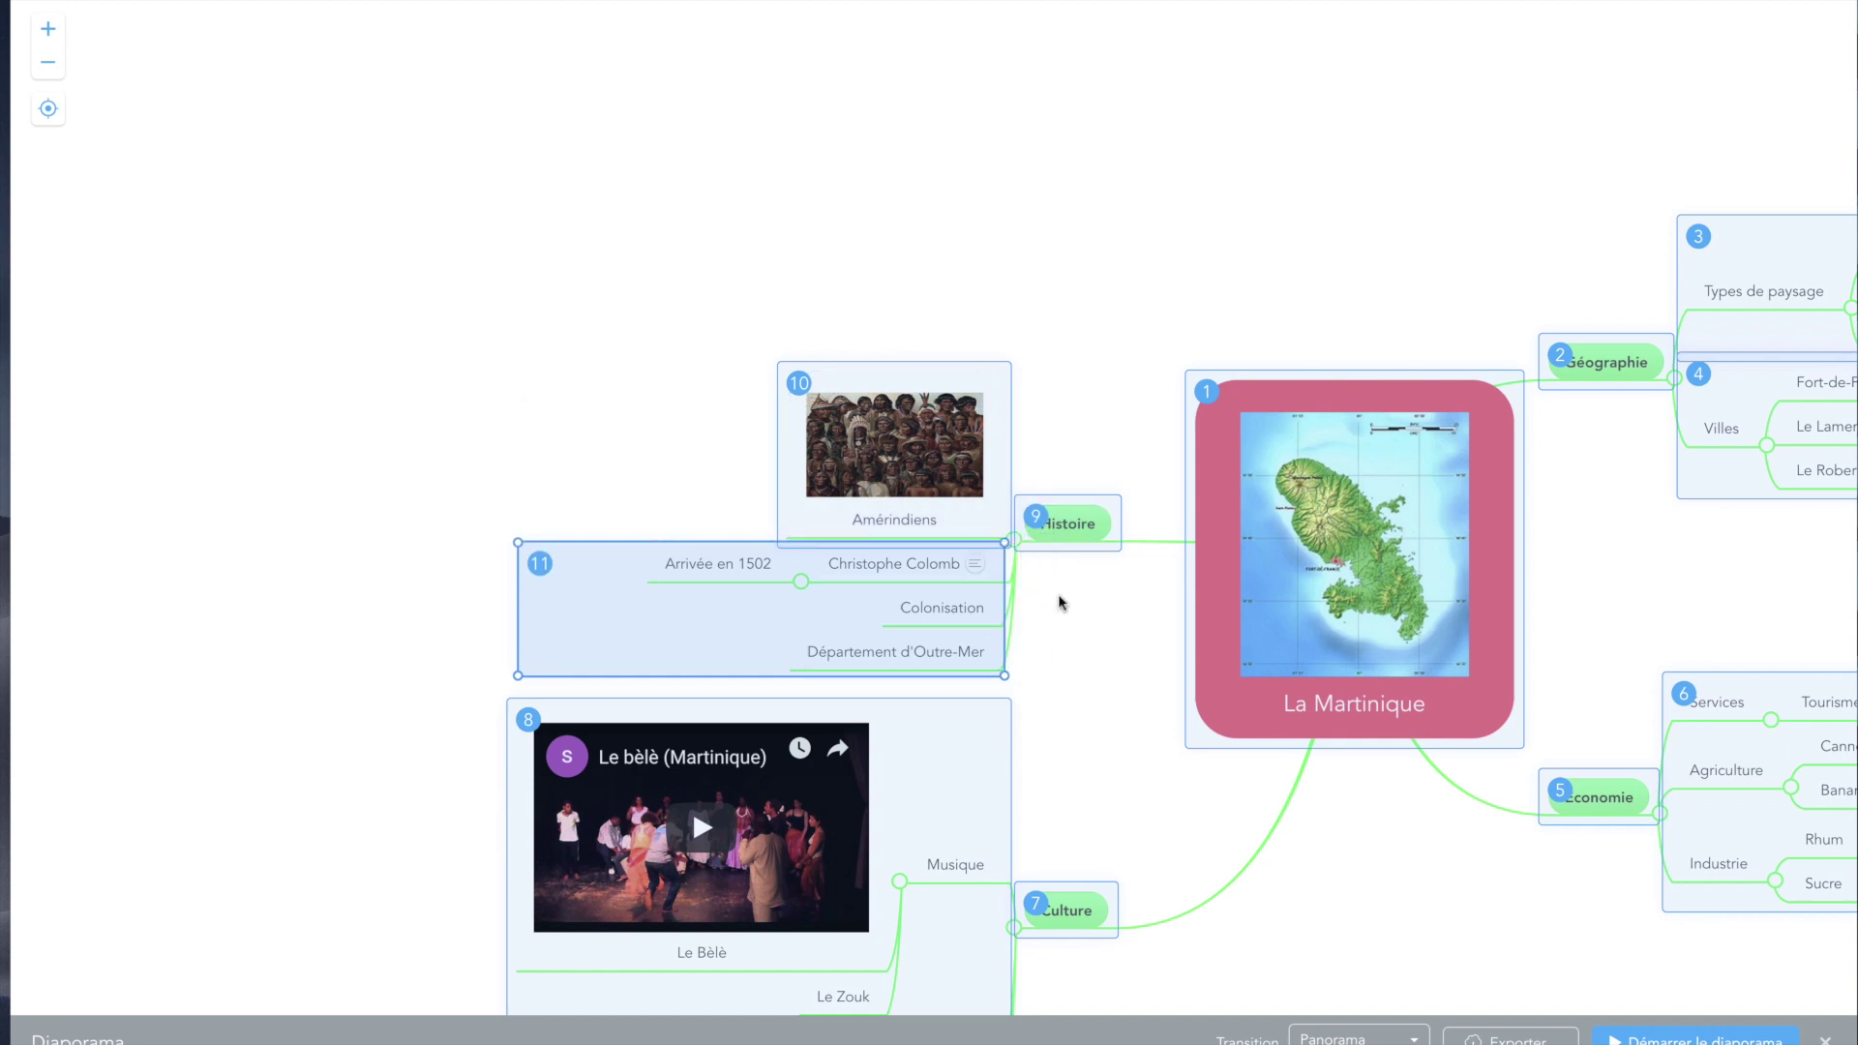
scroll(1059, 602, "right", 5)
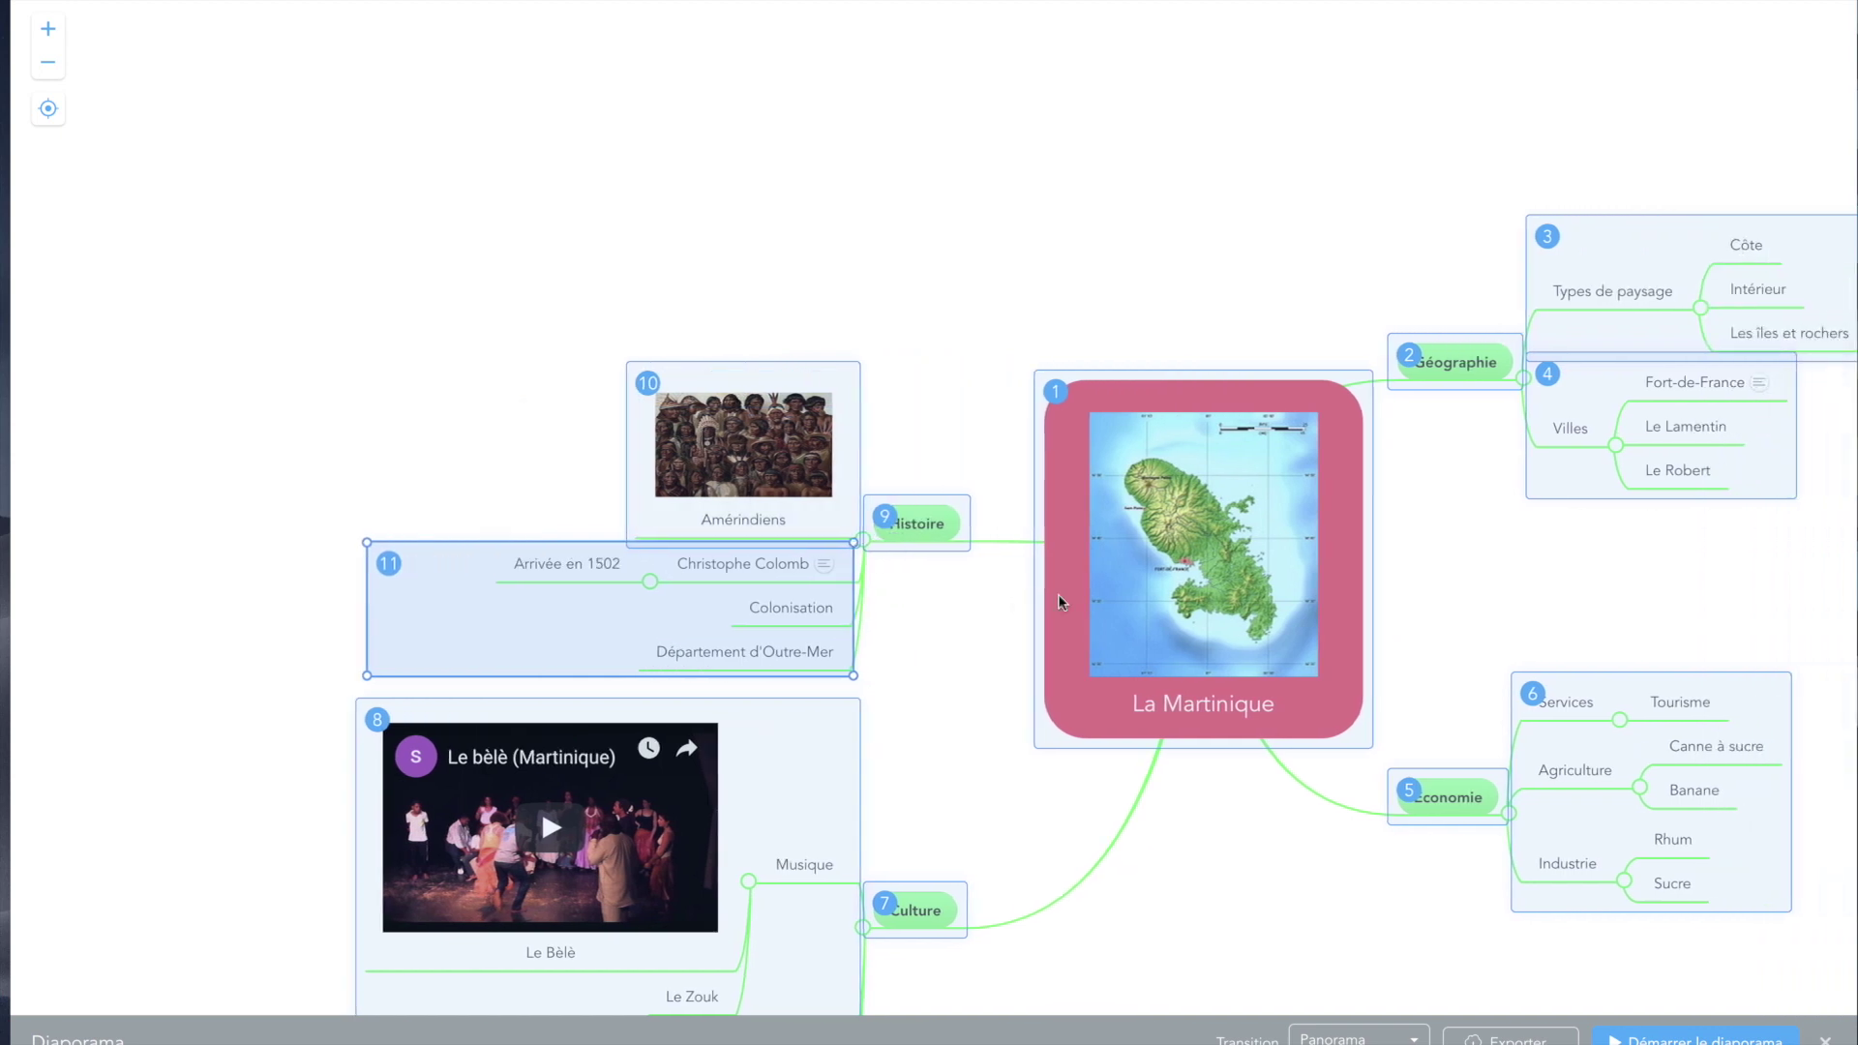
scroll(1059, 600, "right", 1)
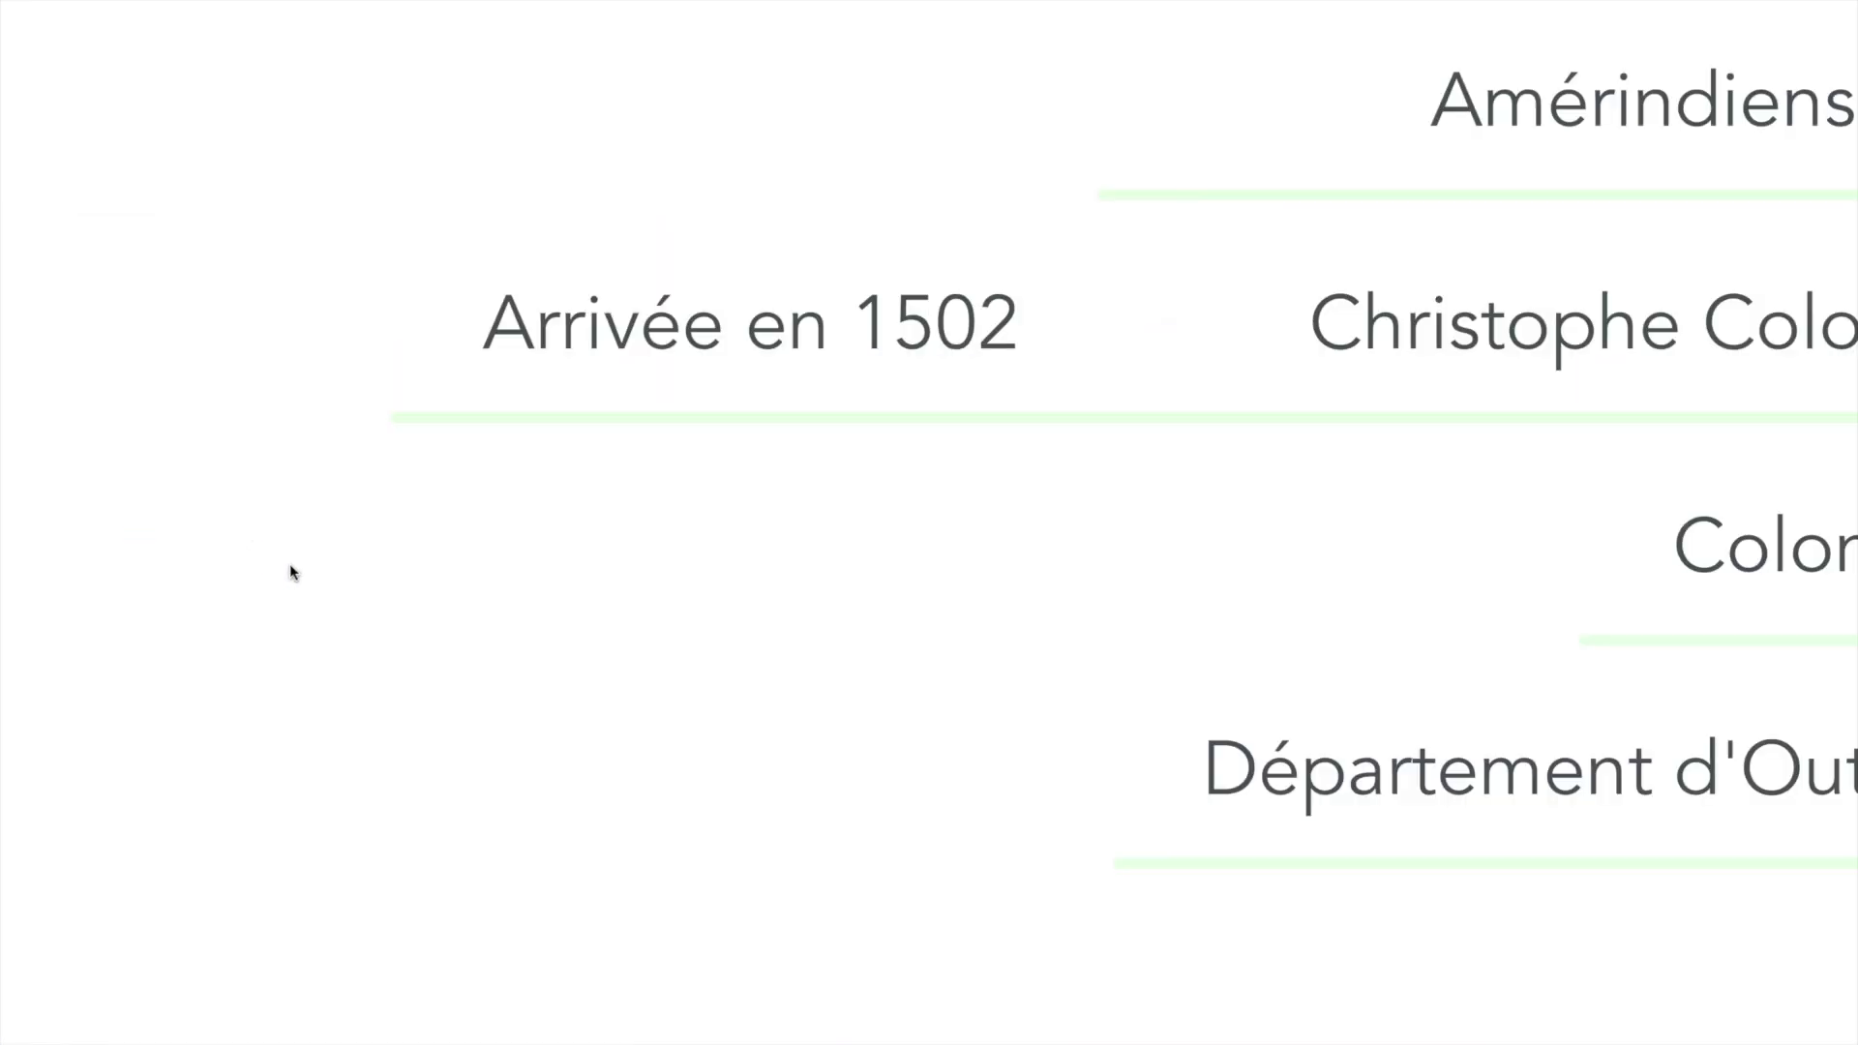
Leave the running slideshow, set the slide transition to Panorama, and restart the presentation from slide 1, La Martinique.
key("Escape")
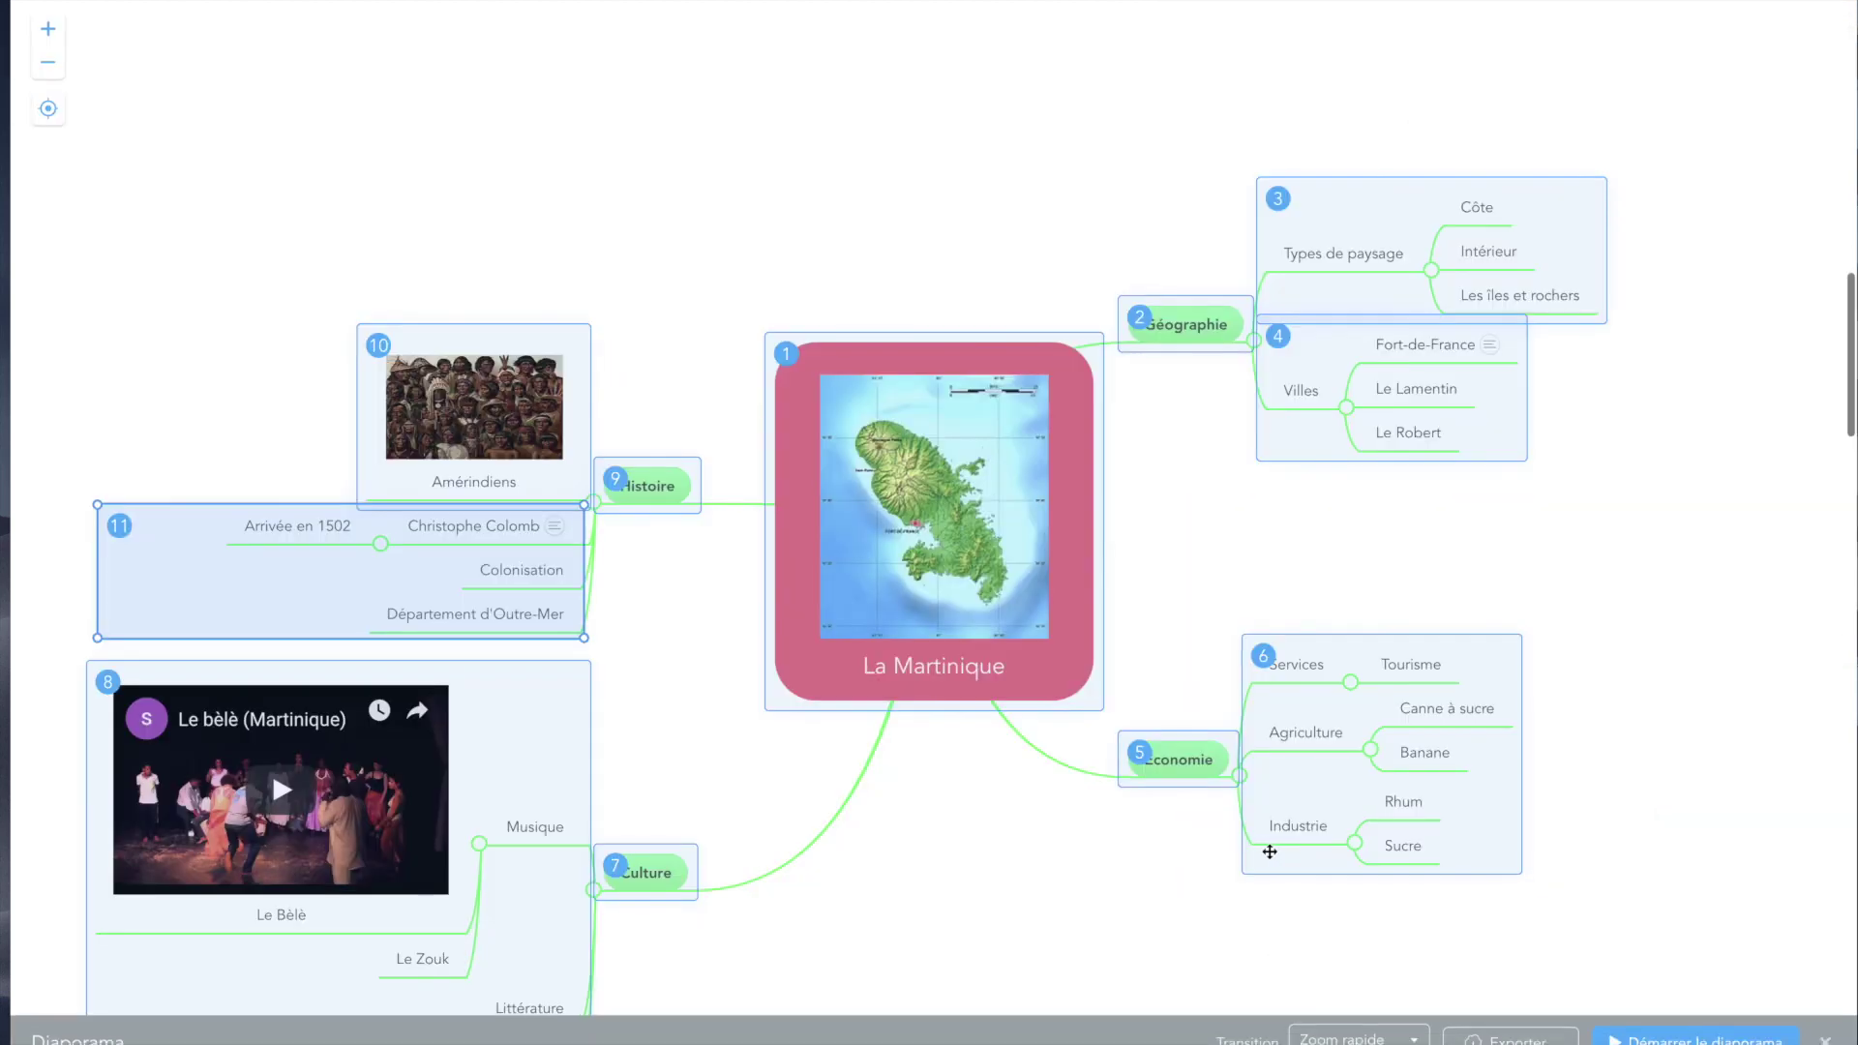
left_click(835, 657)
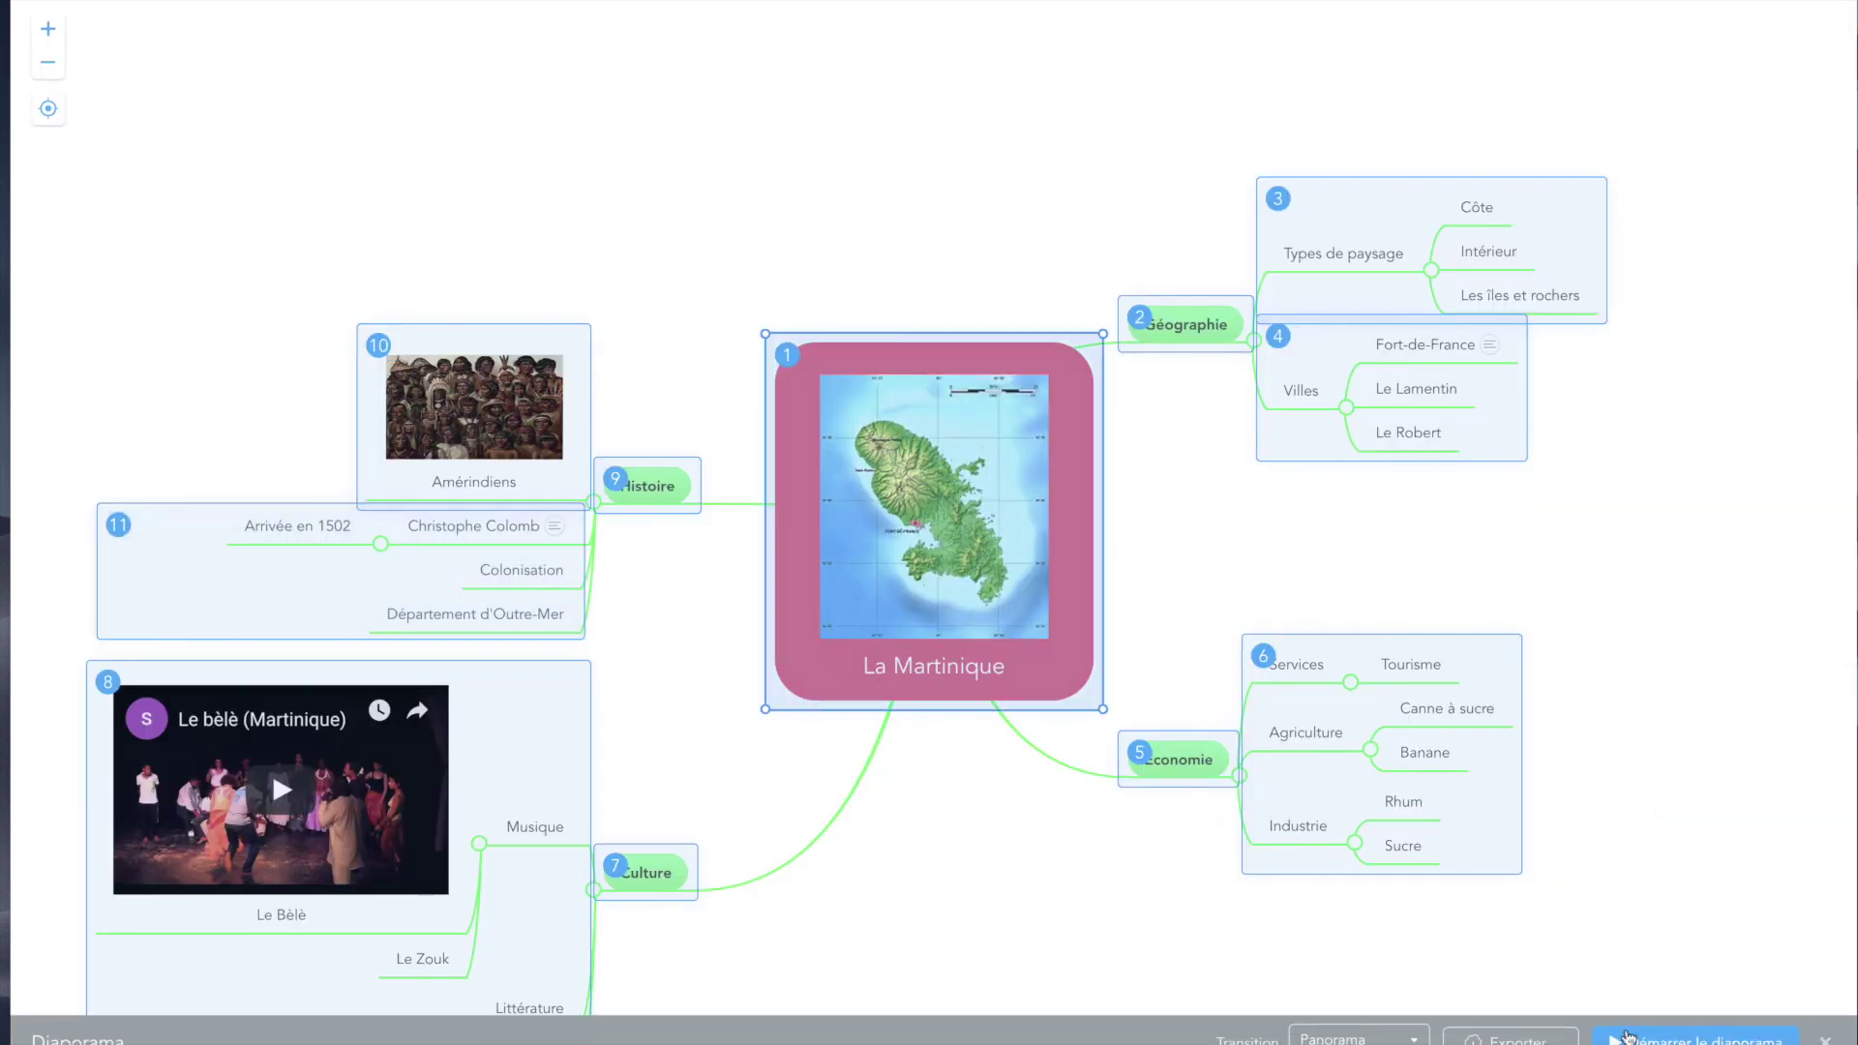
left_click(1685, 1040)
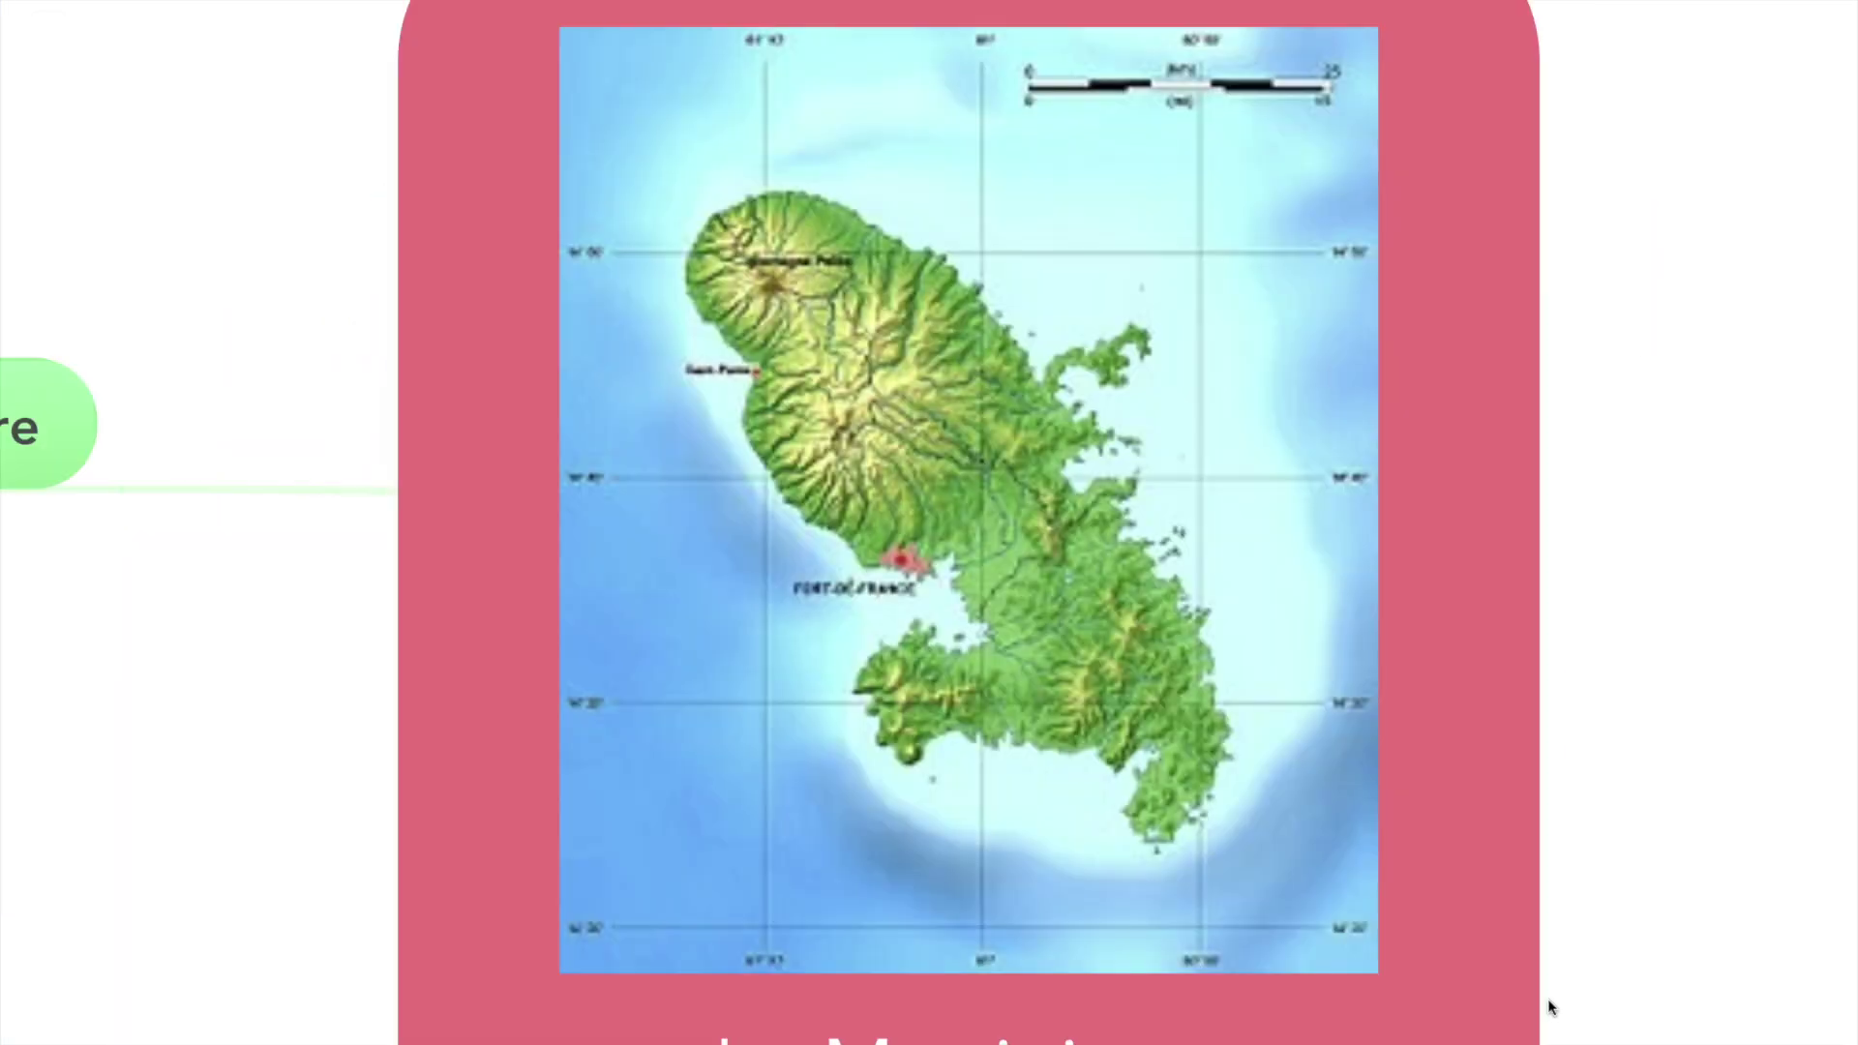
Play through the slides from Géographie and Économie to Culture and Histoire up to slide 11, and return to the plain map.
key("Right")
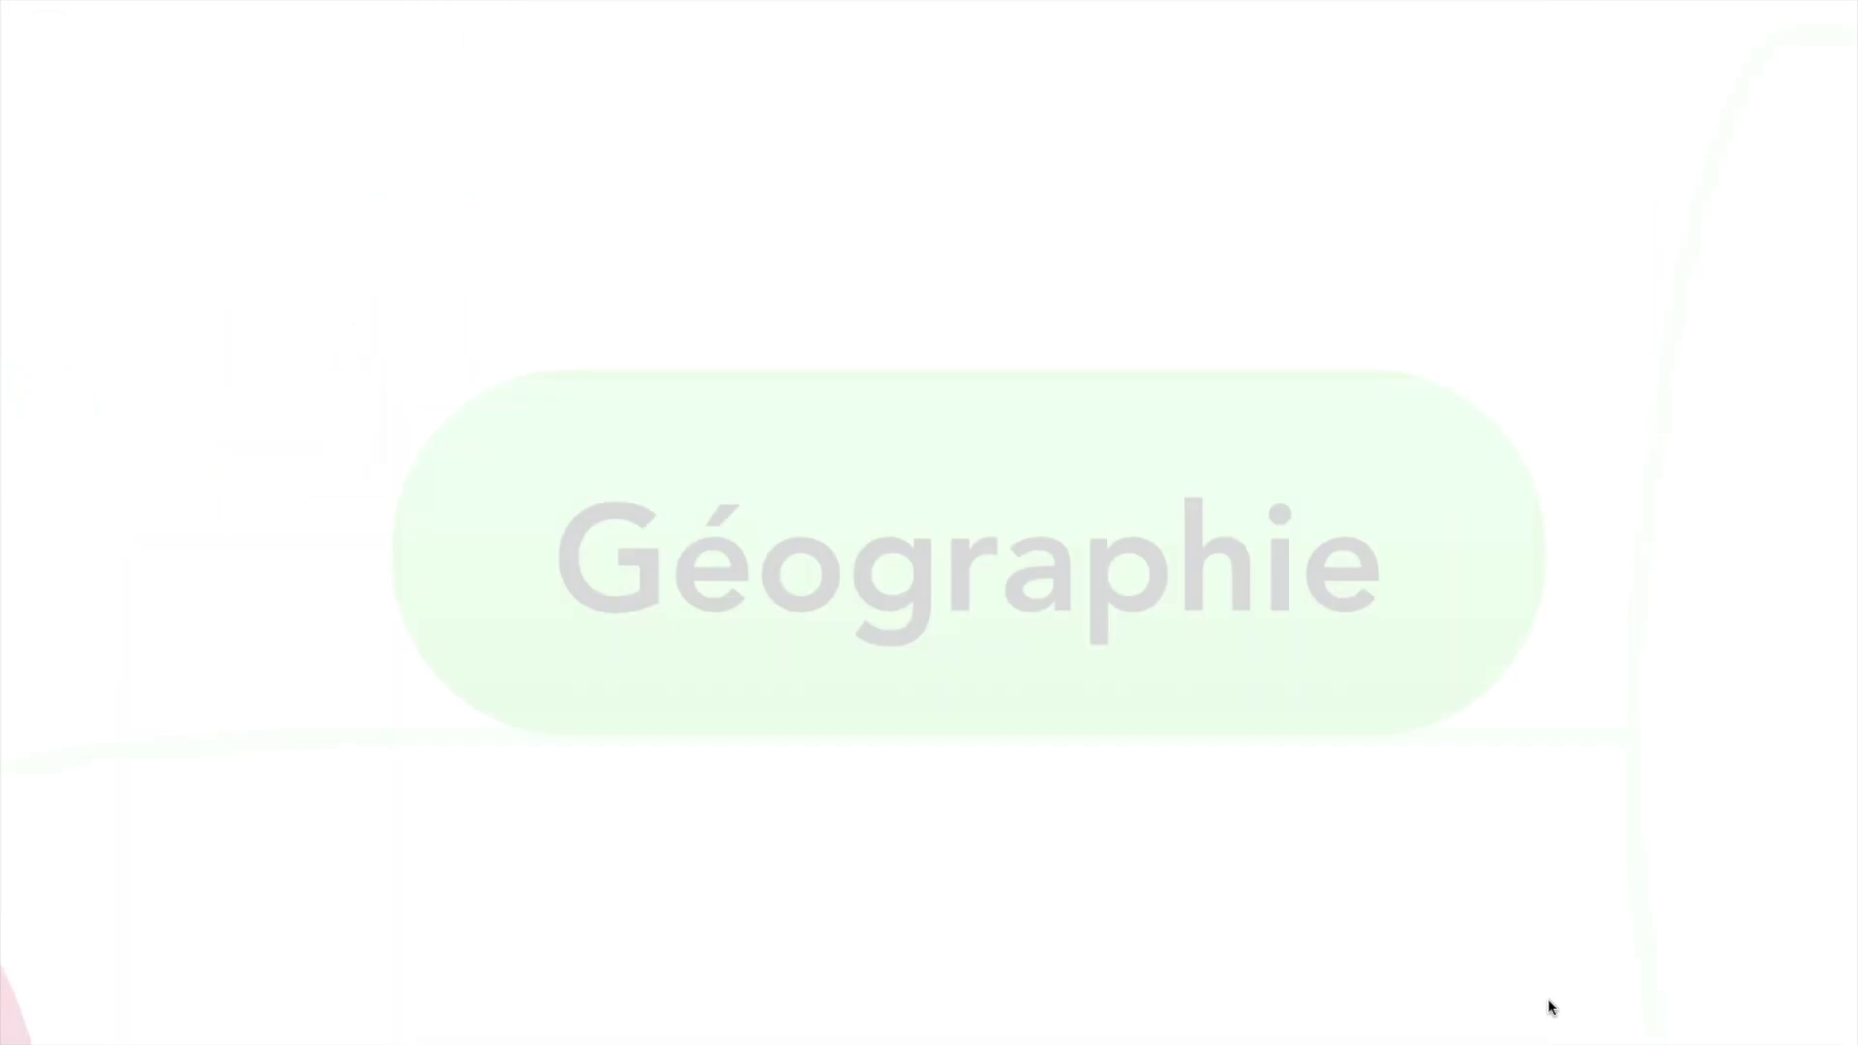
key("Right")
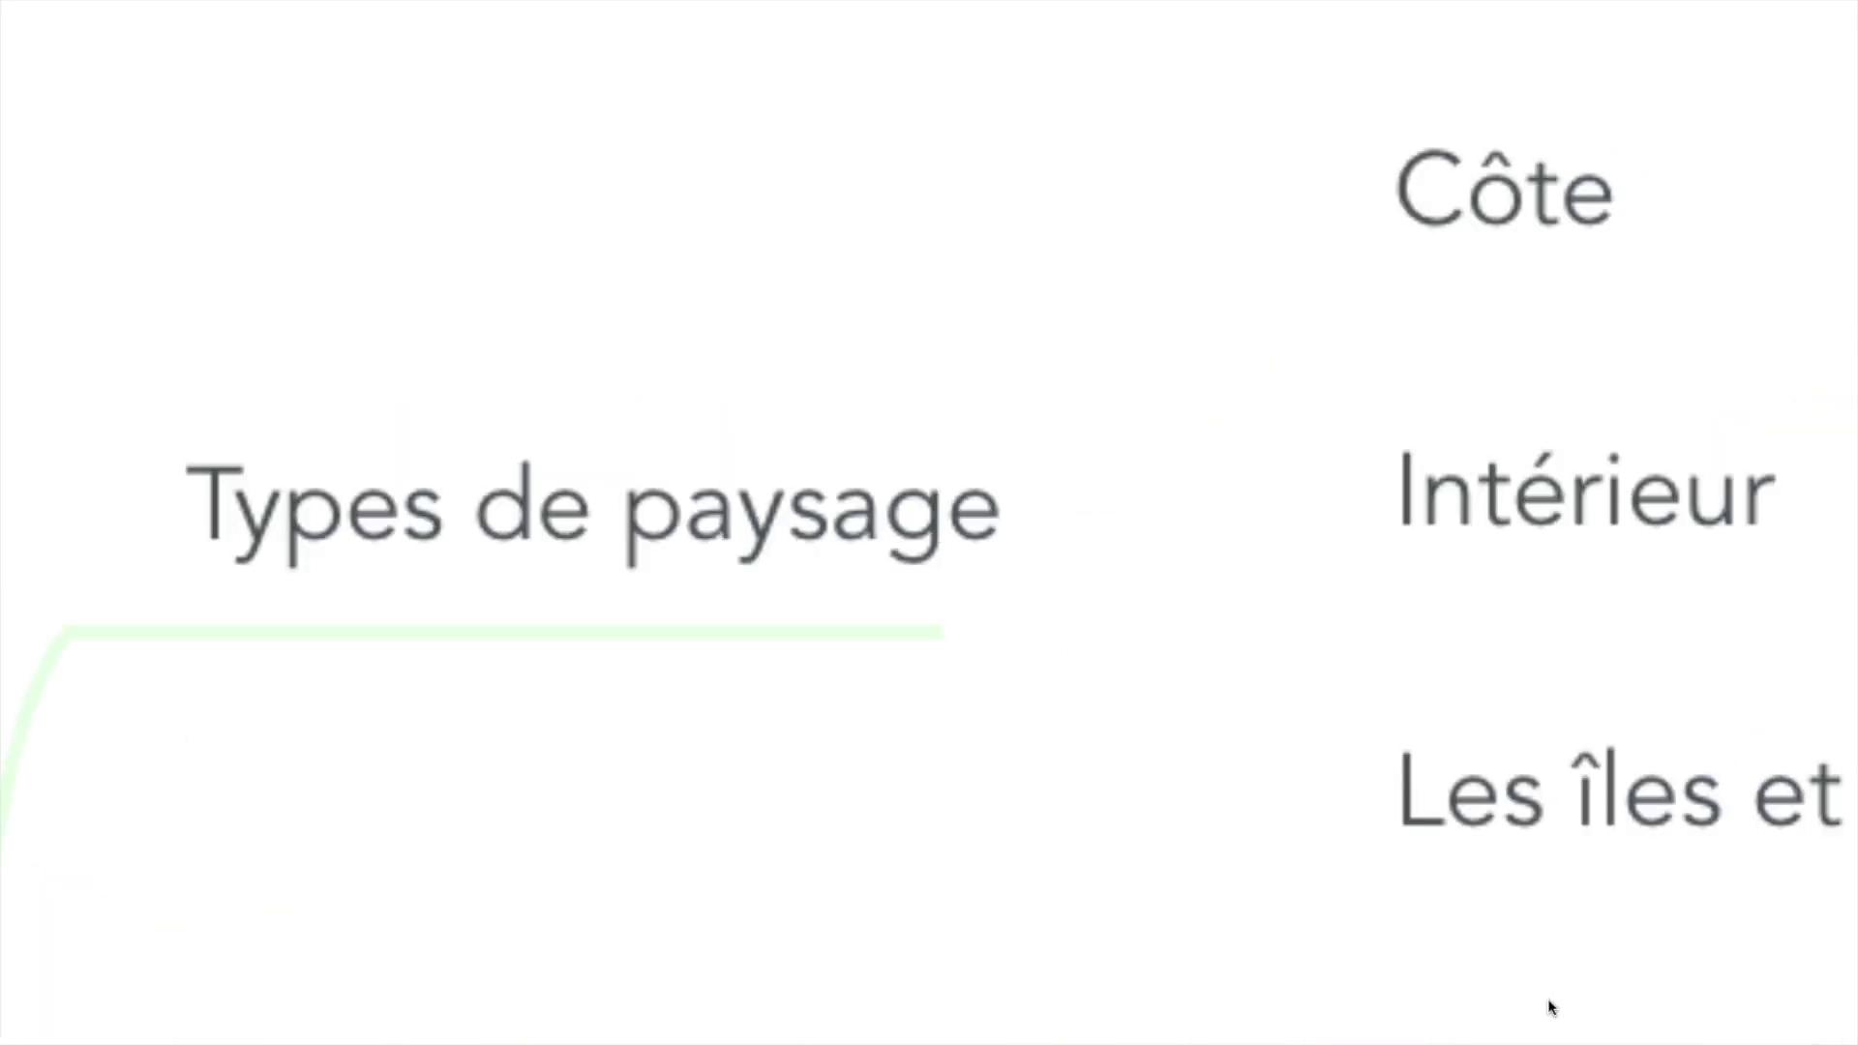
key("Right")
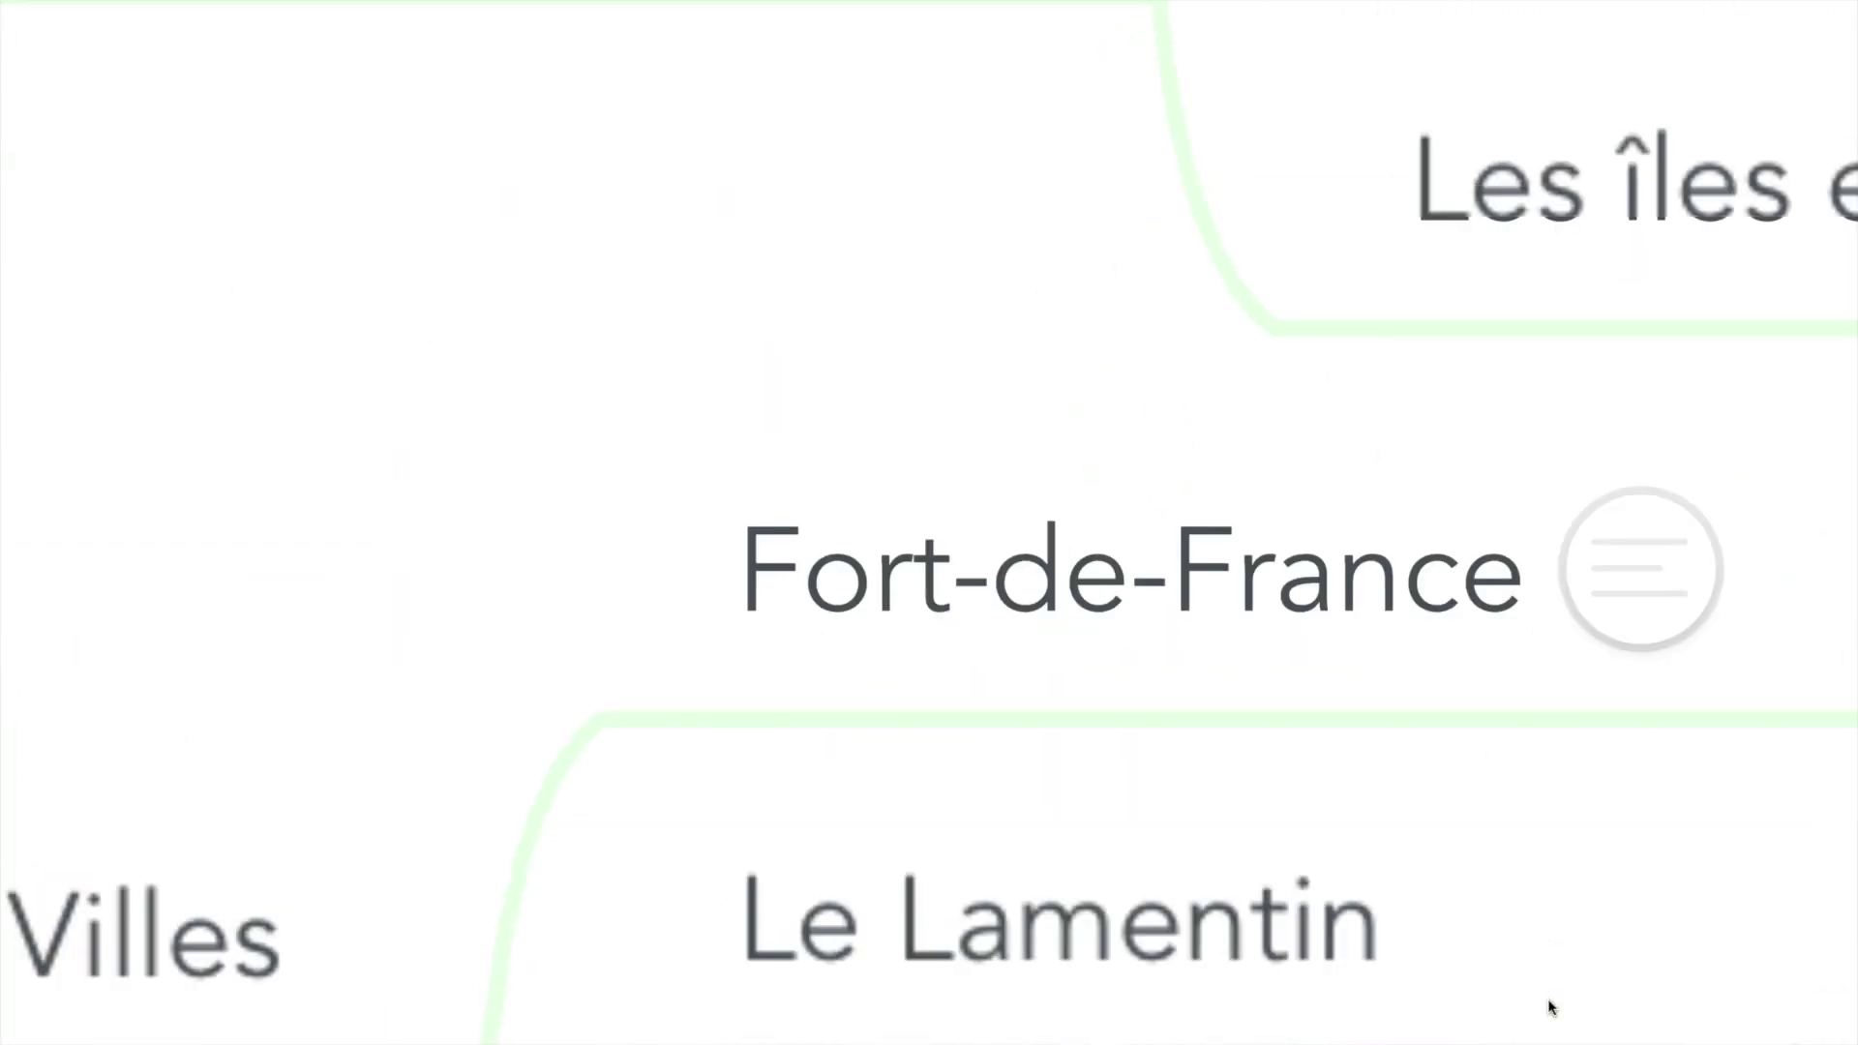
key("Right")
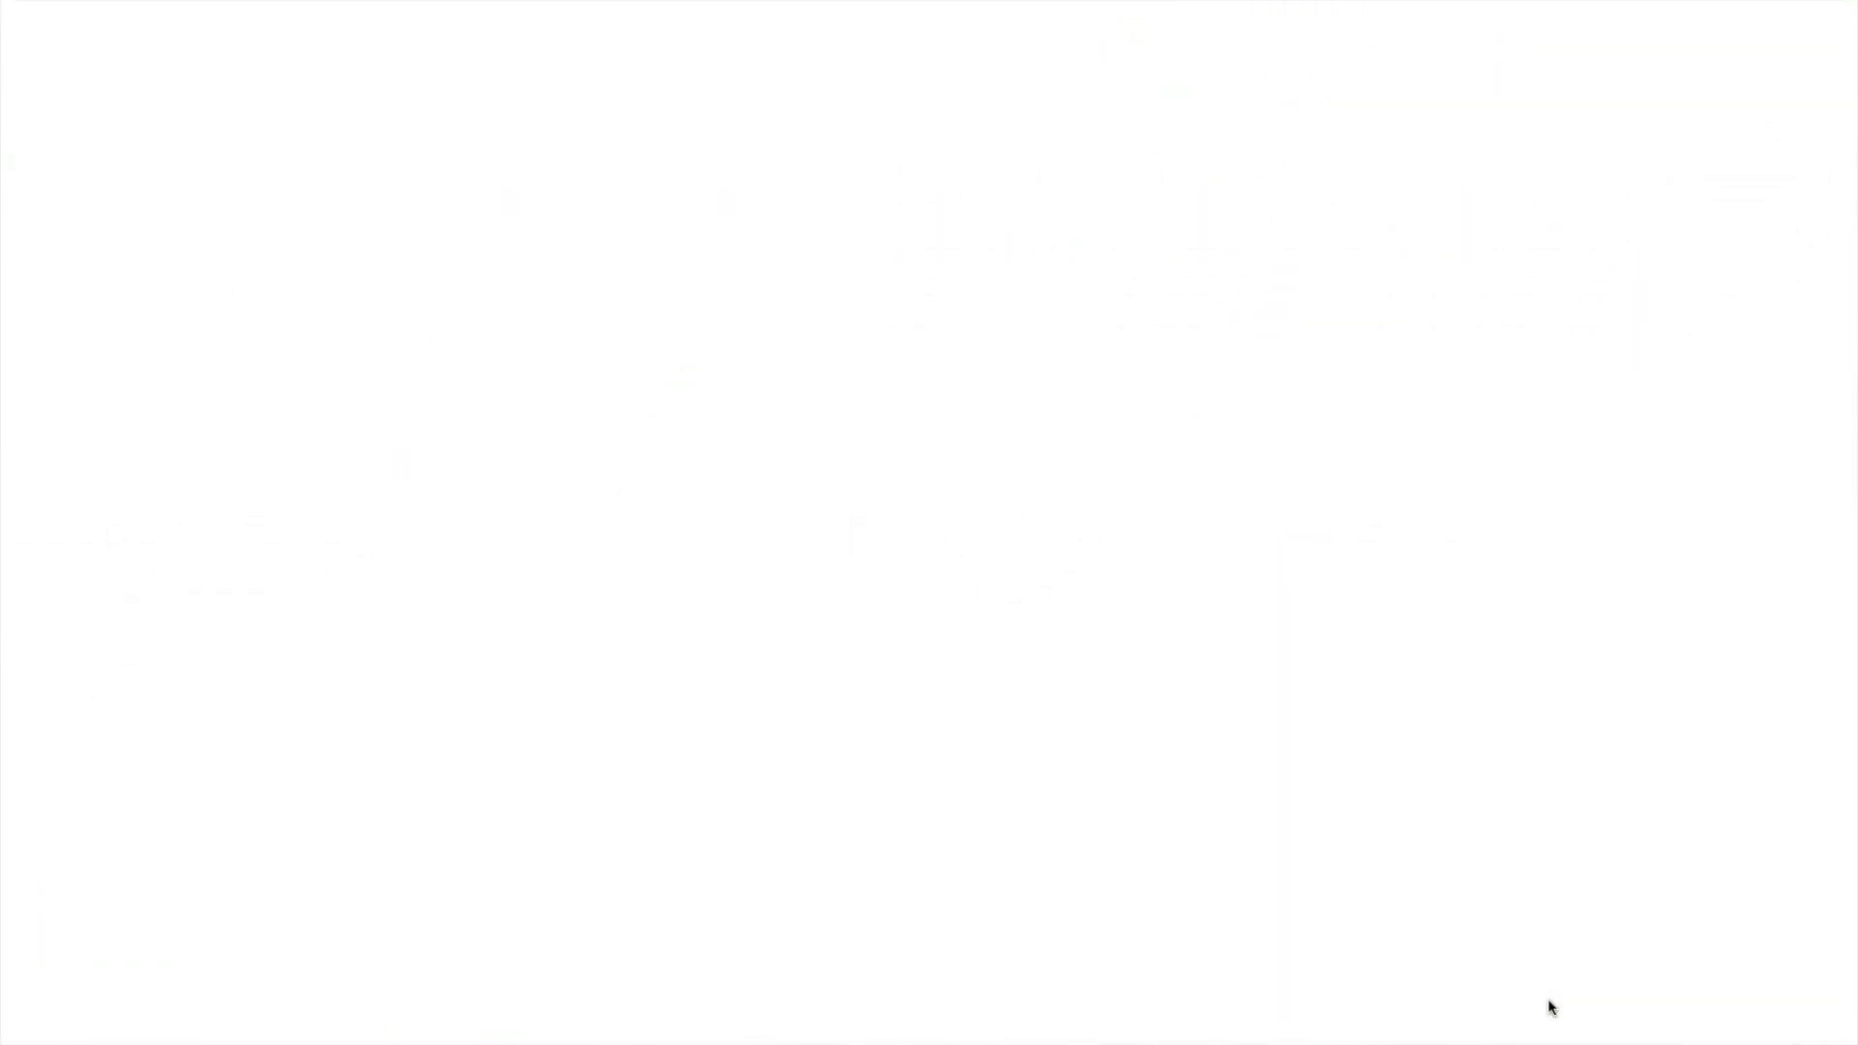
key("Right")
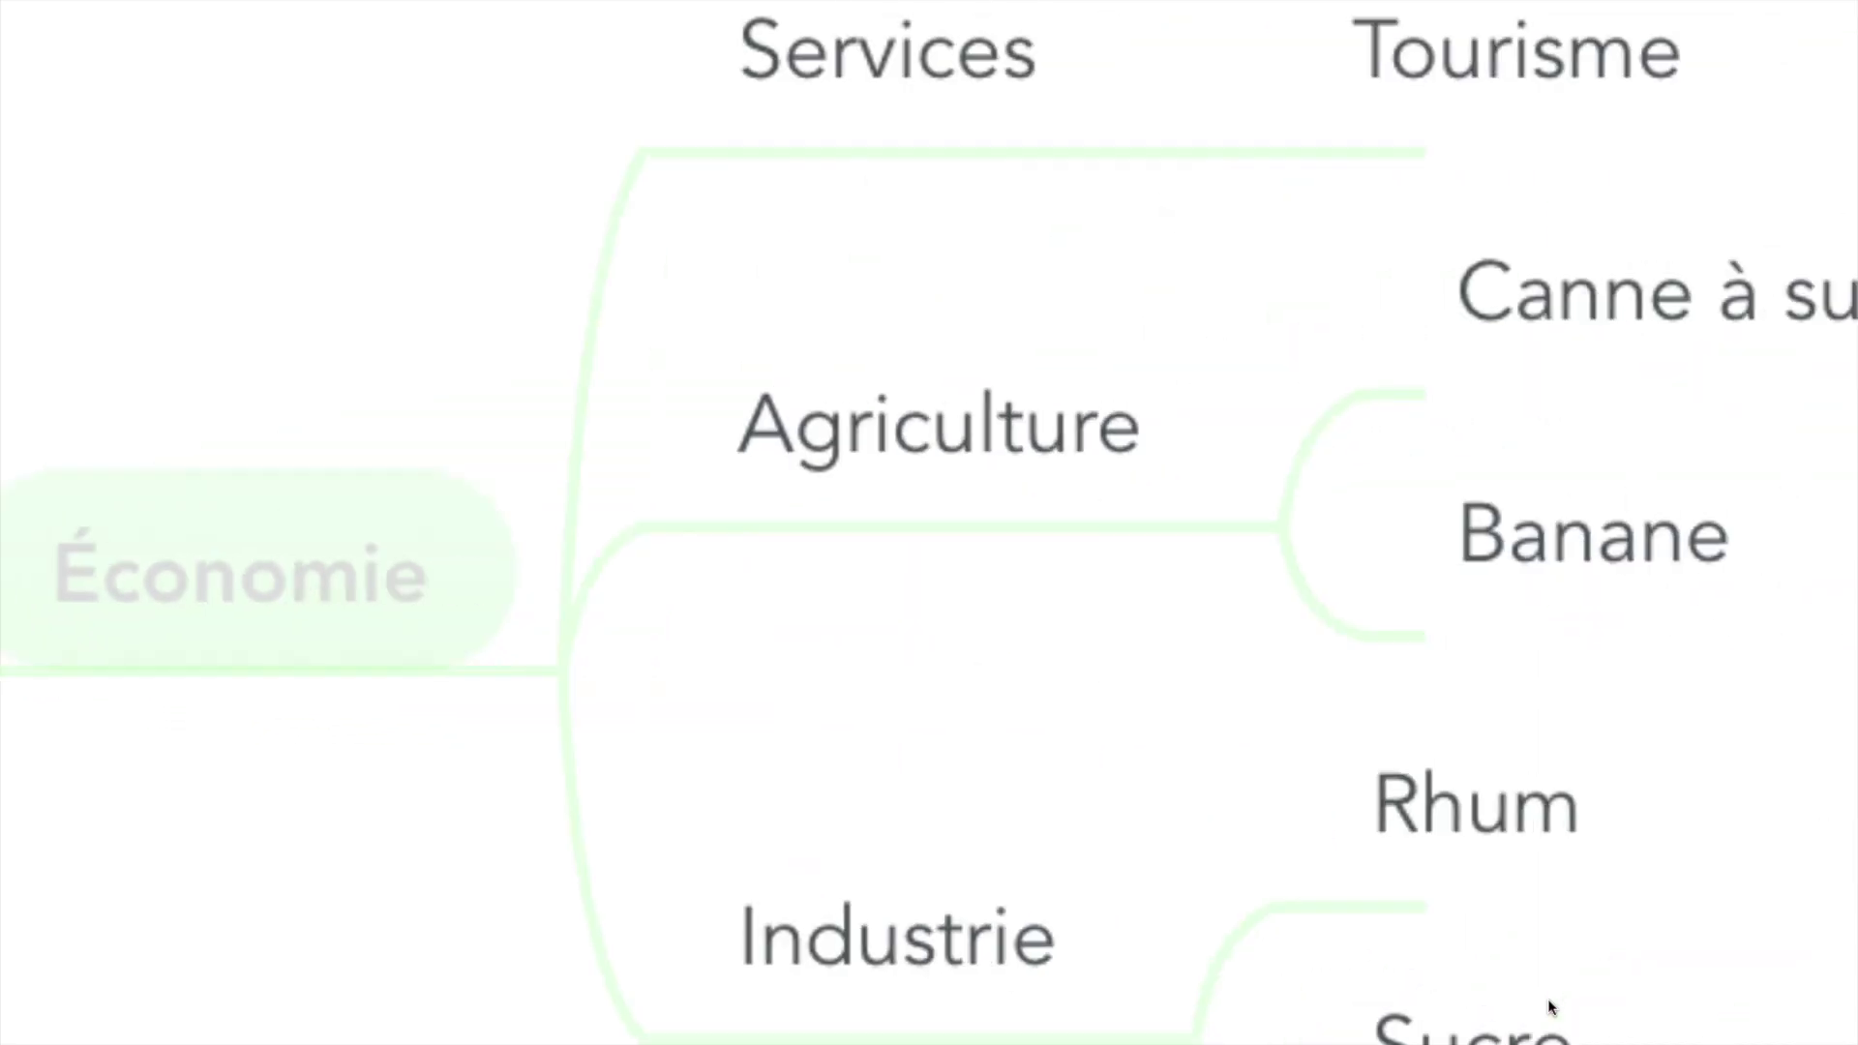
key("Right")
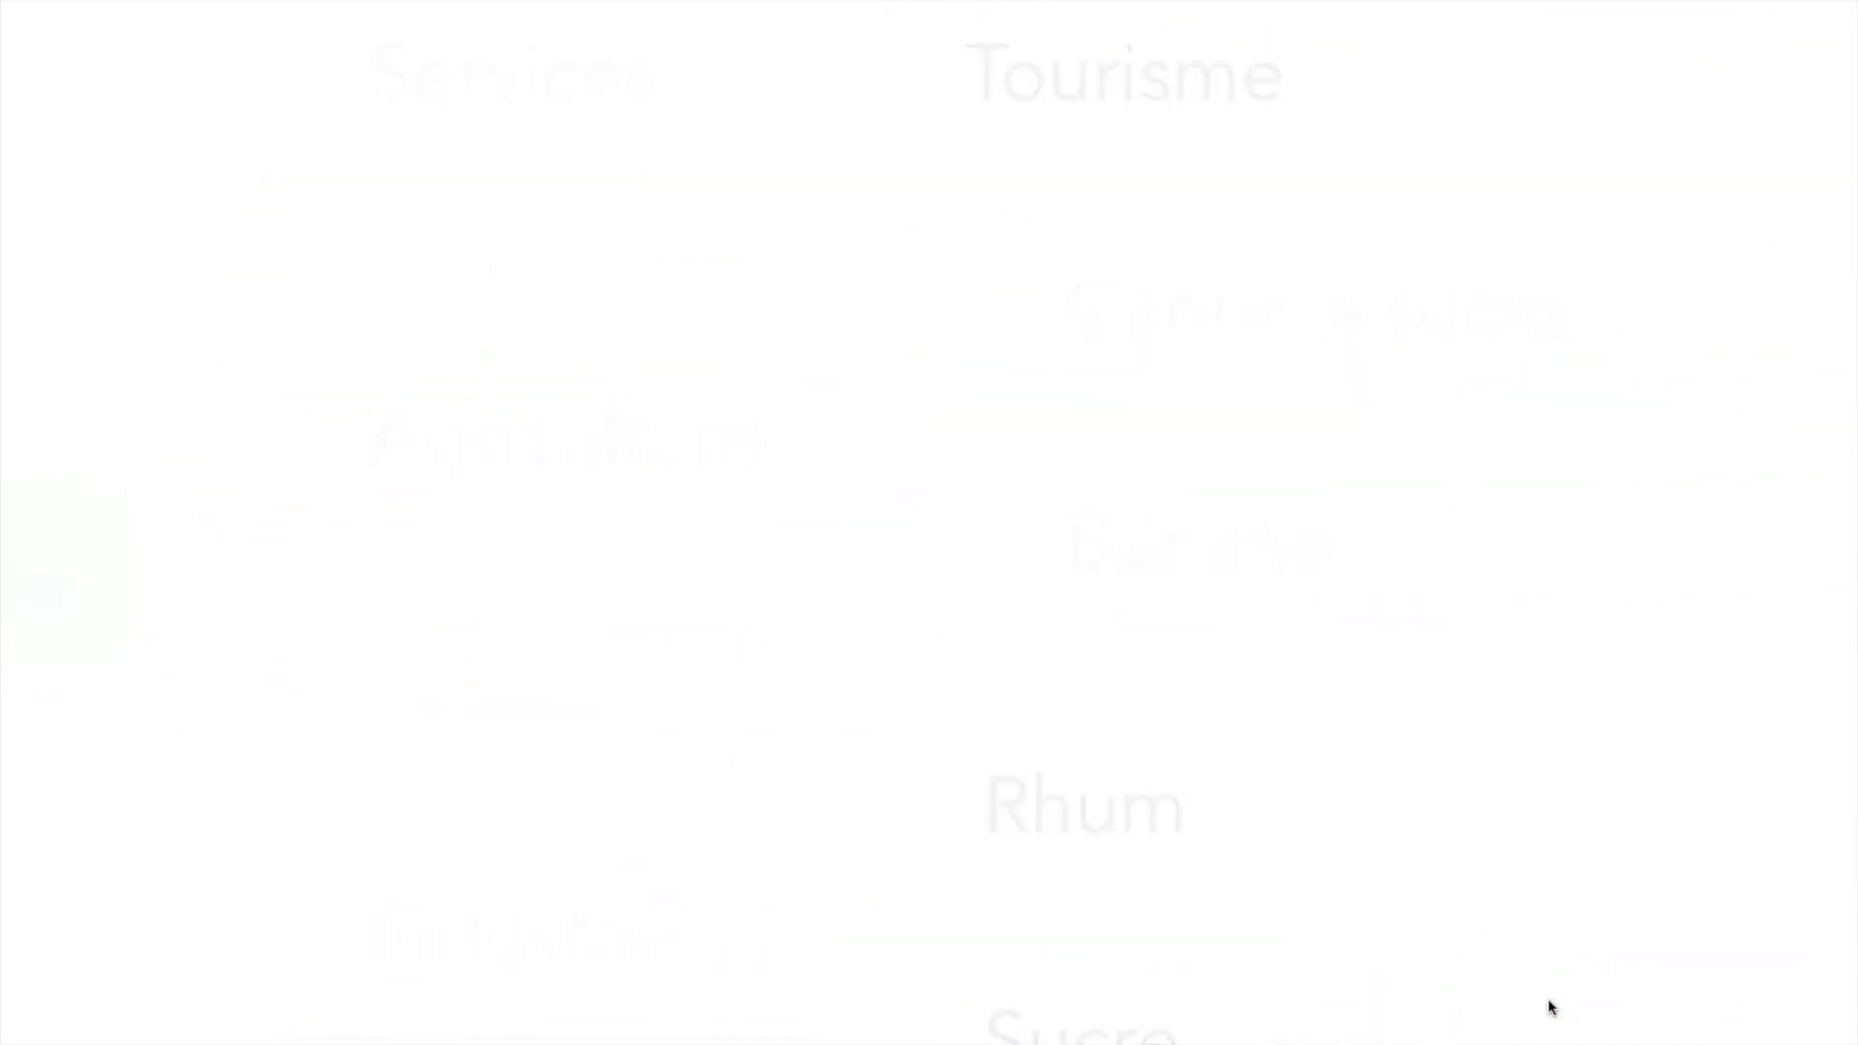
key("Right")
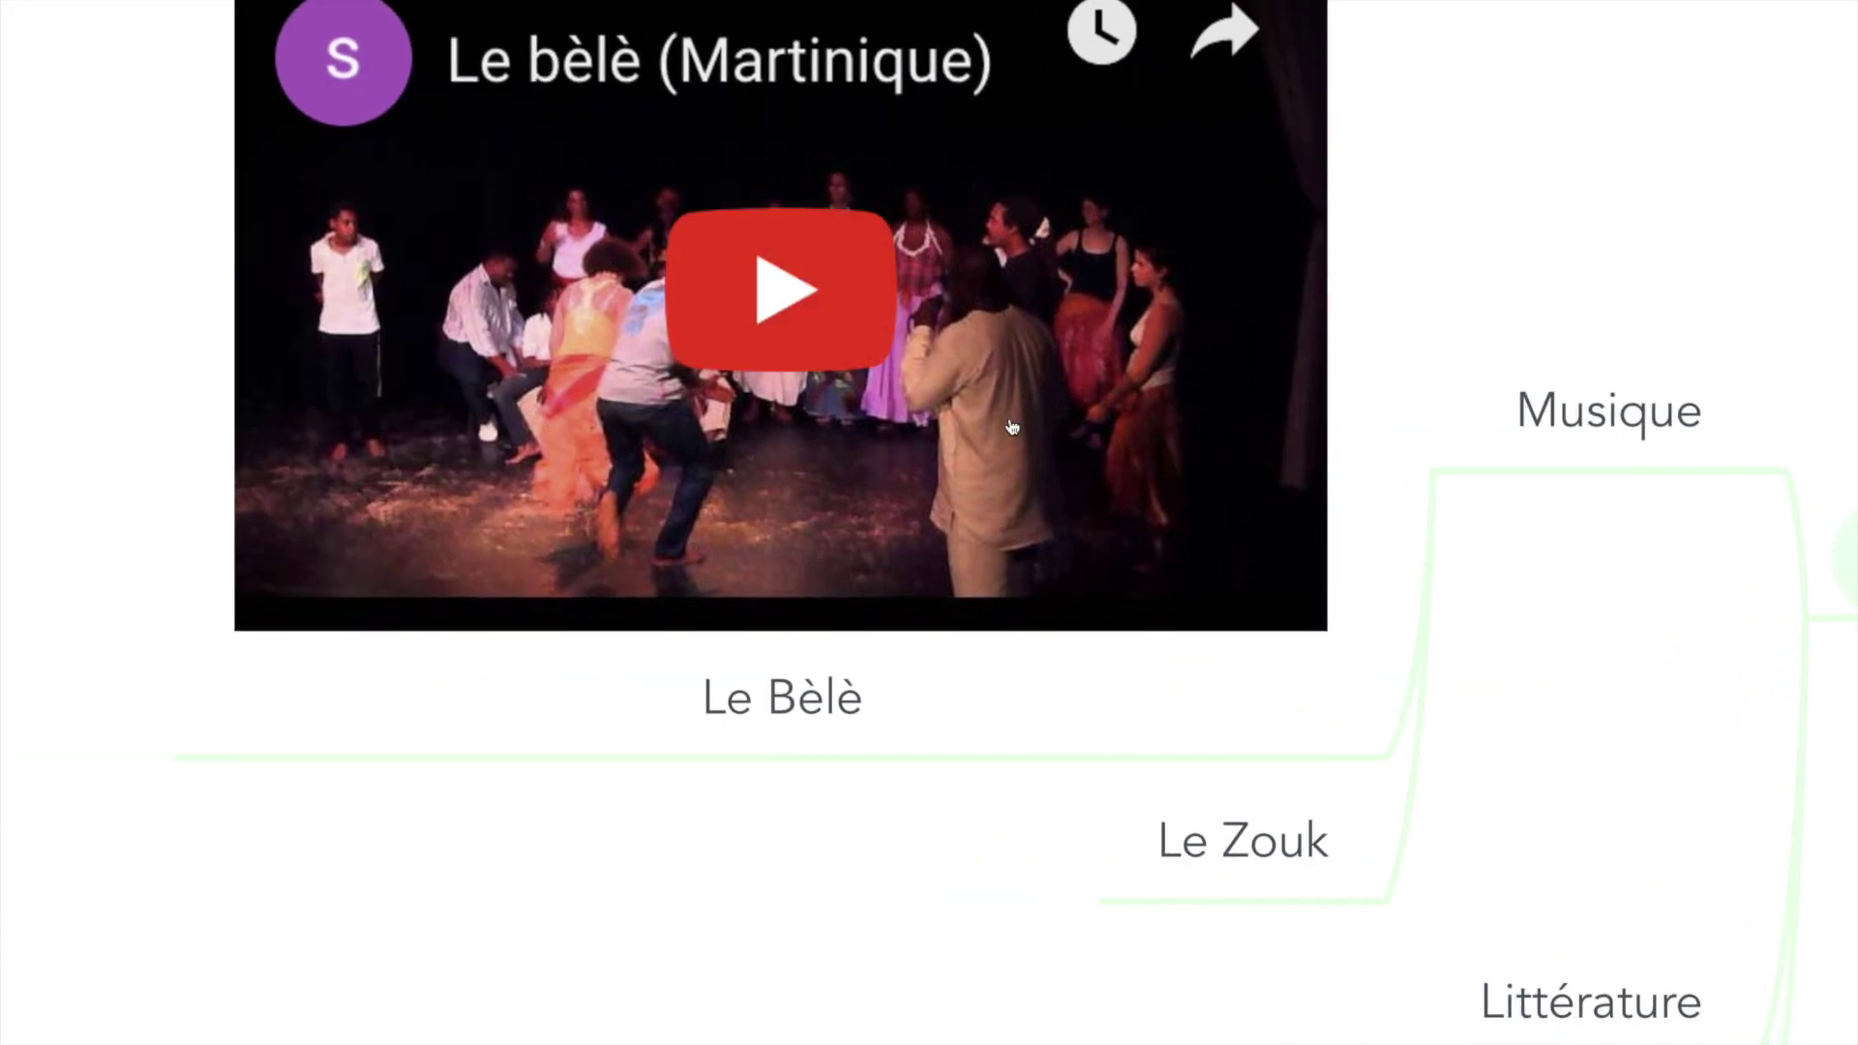
key("Right")
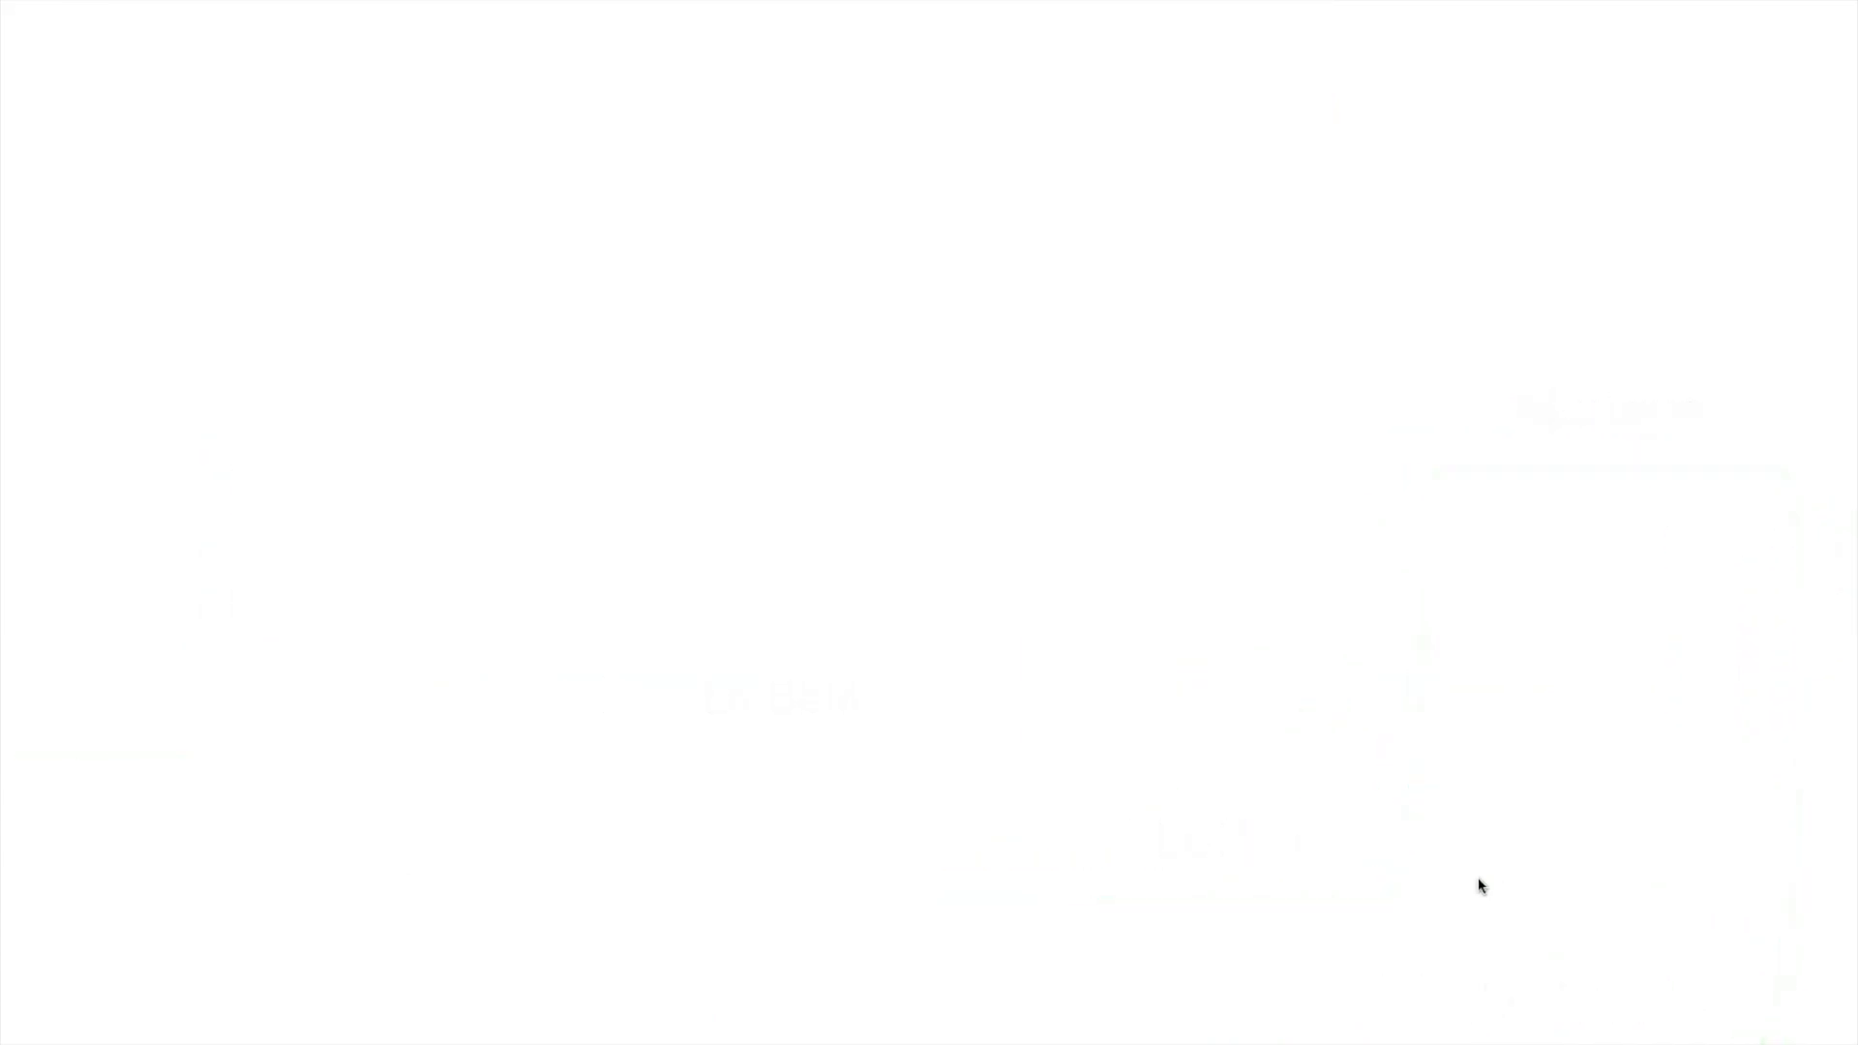
key("Right")
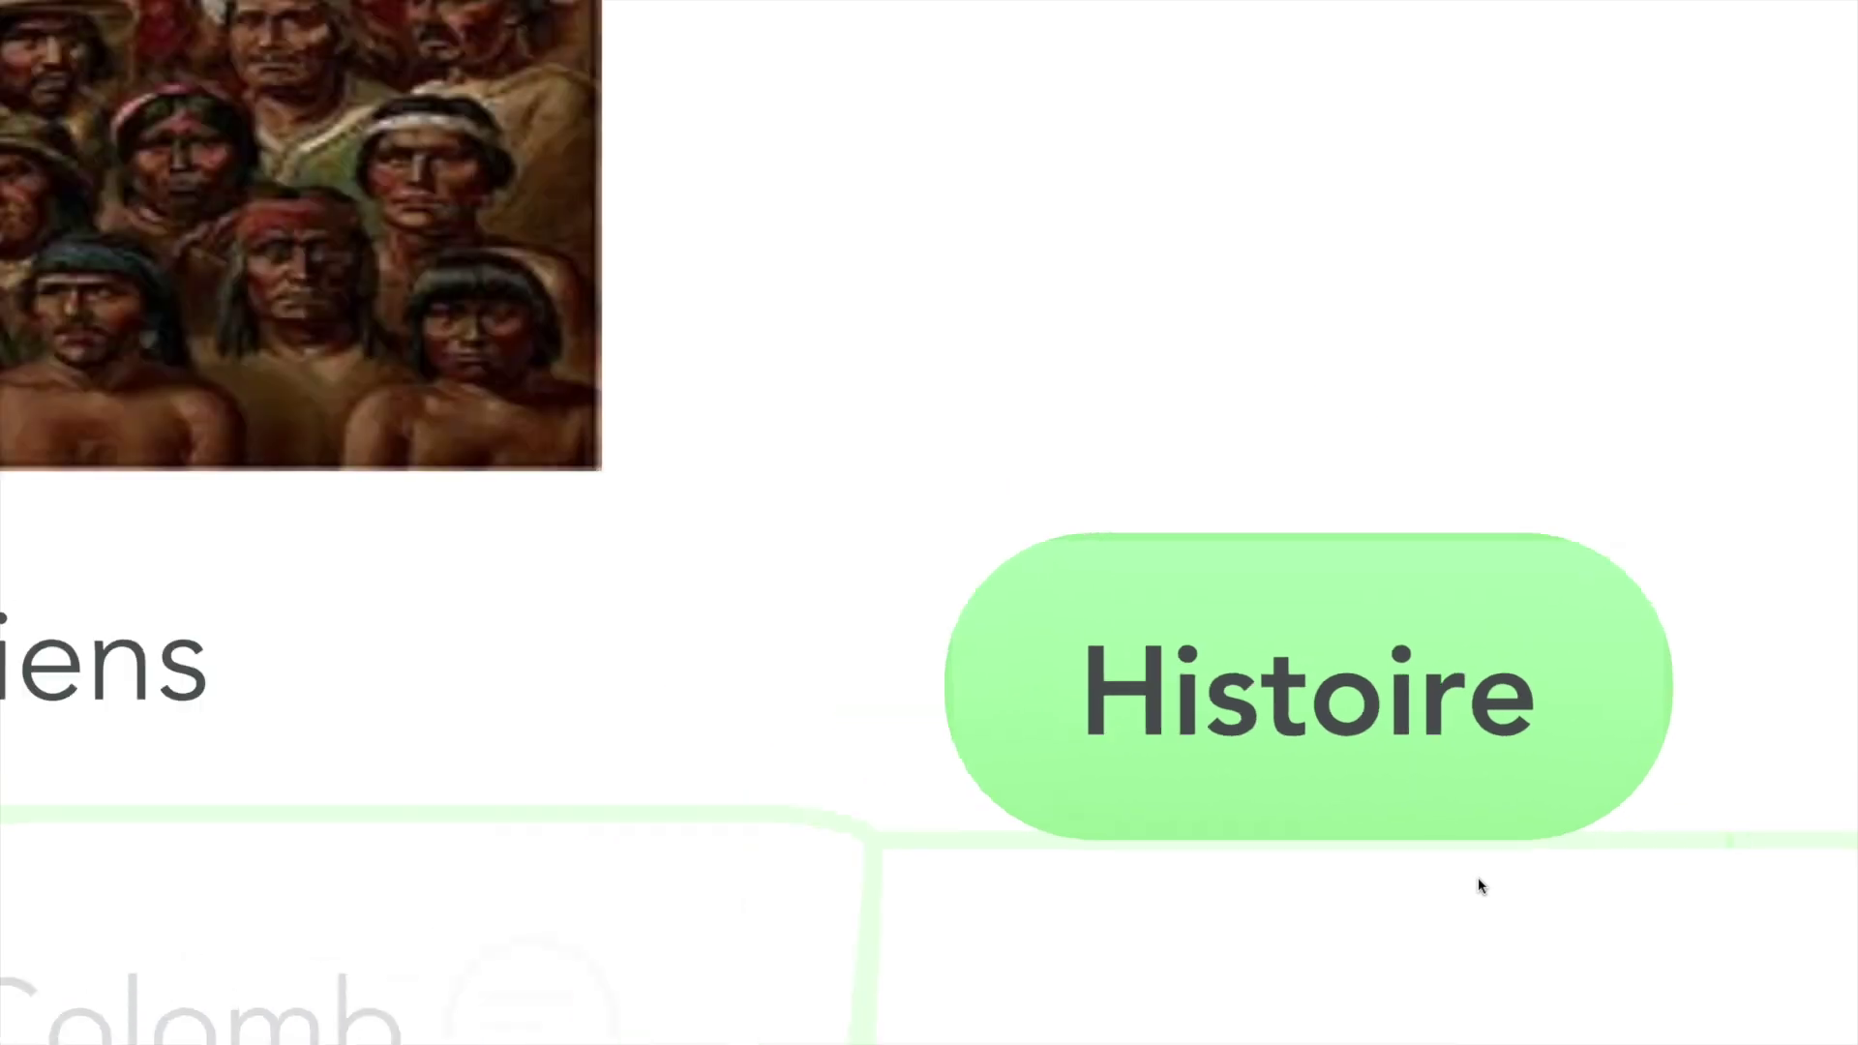
key("Right")
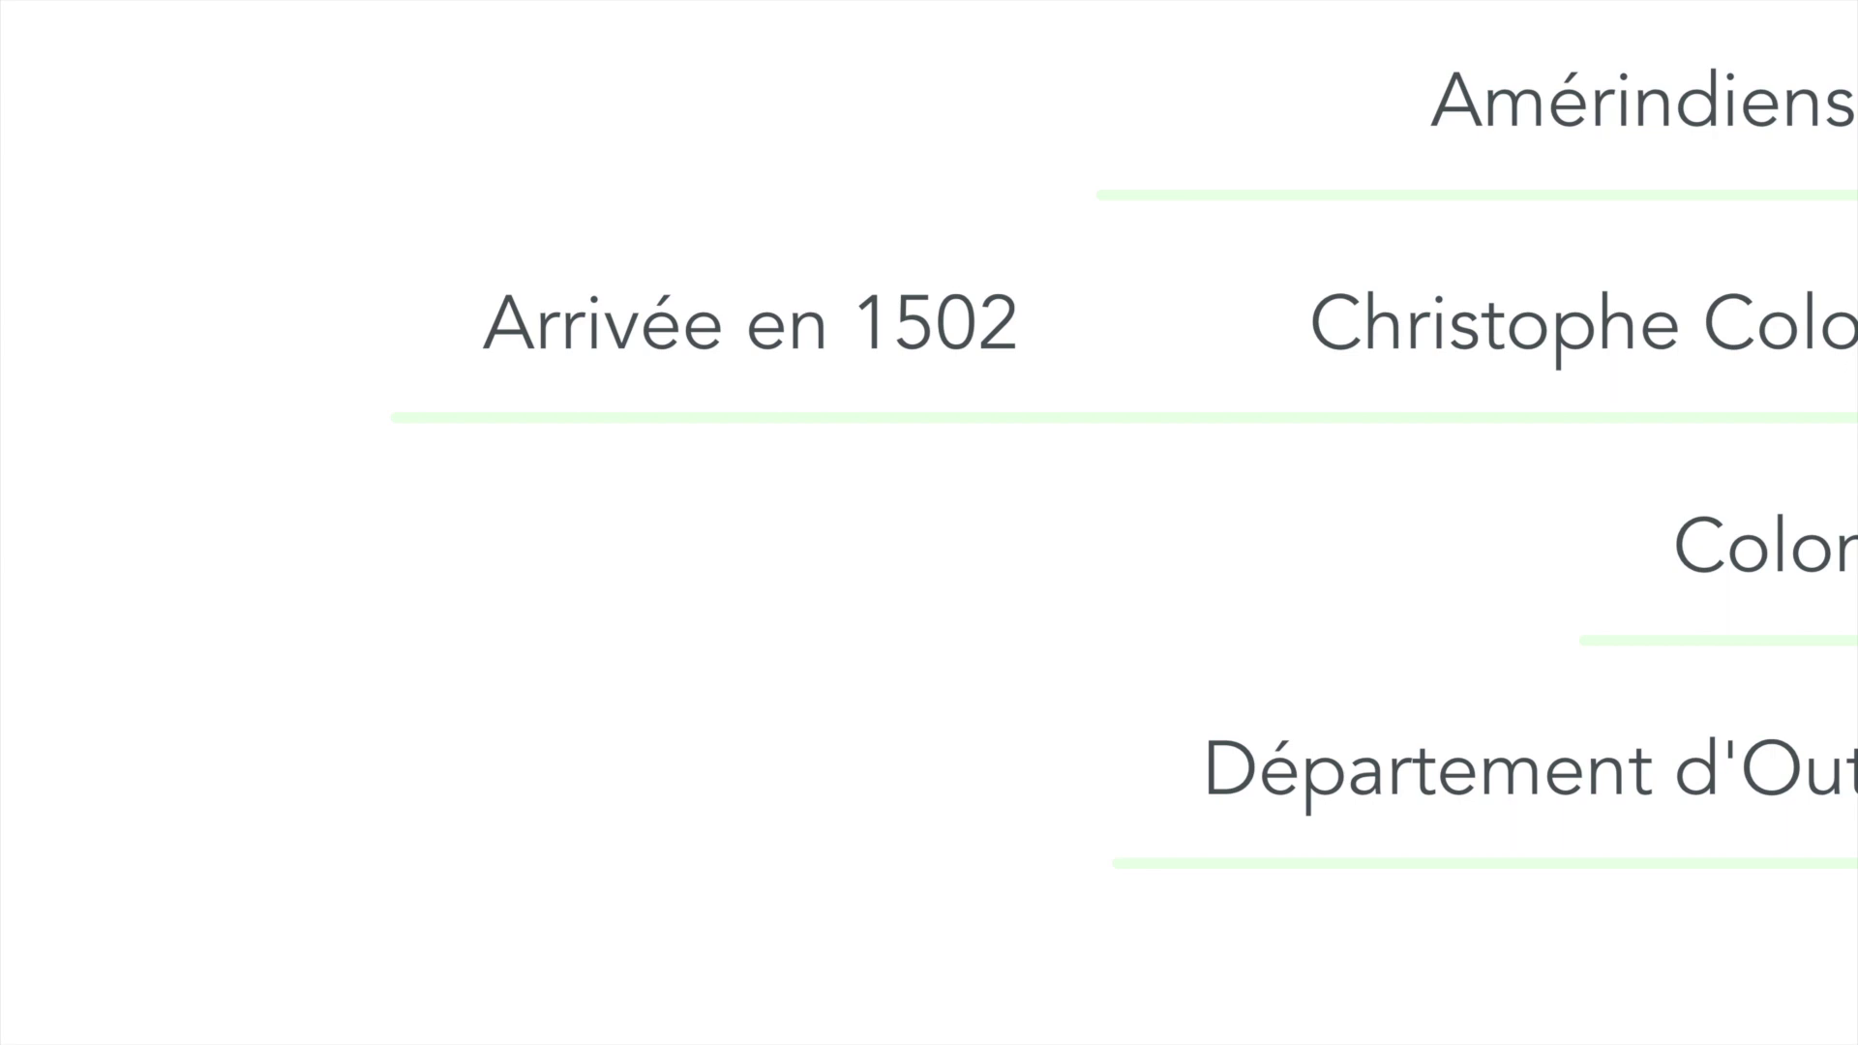
key("Right")
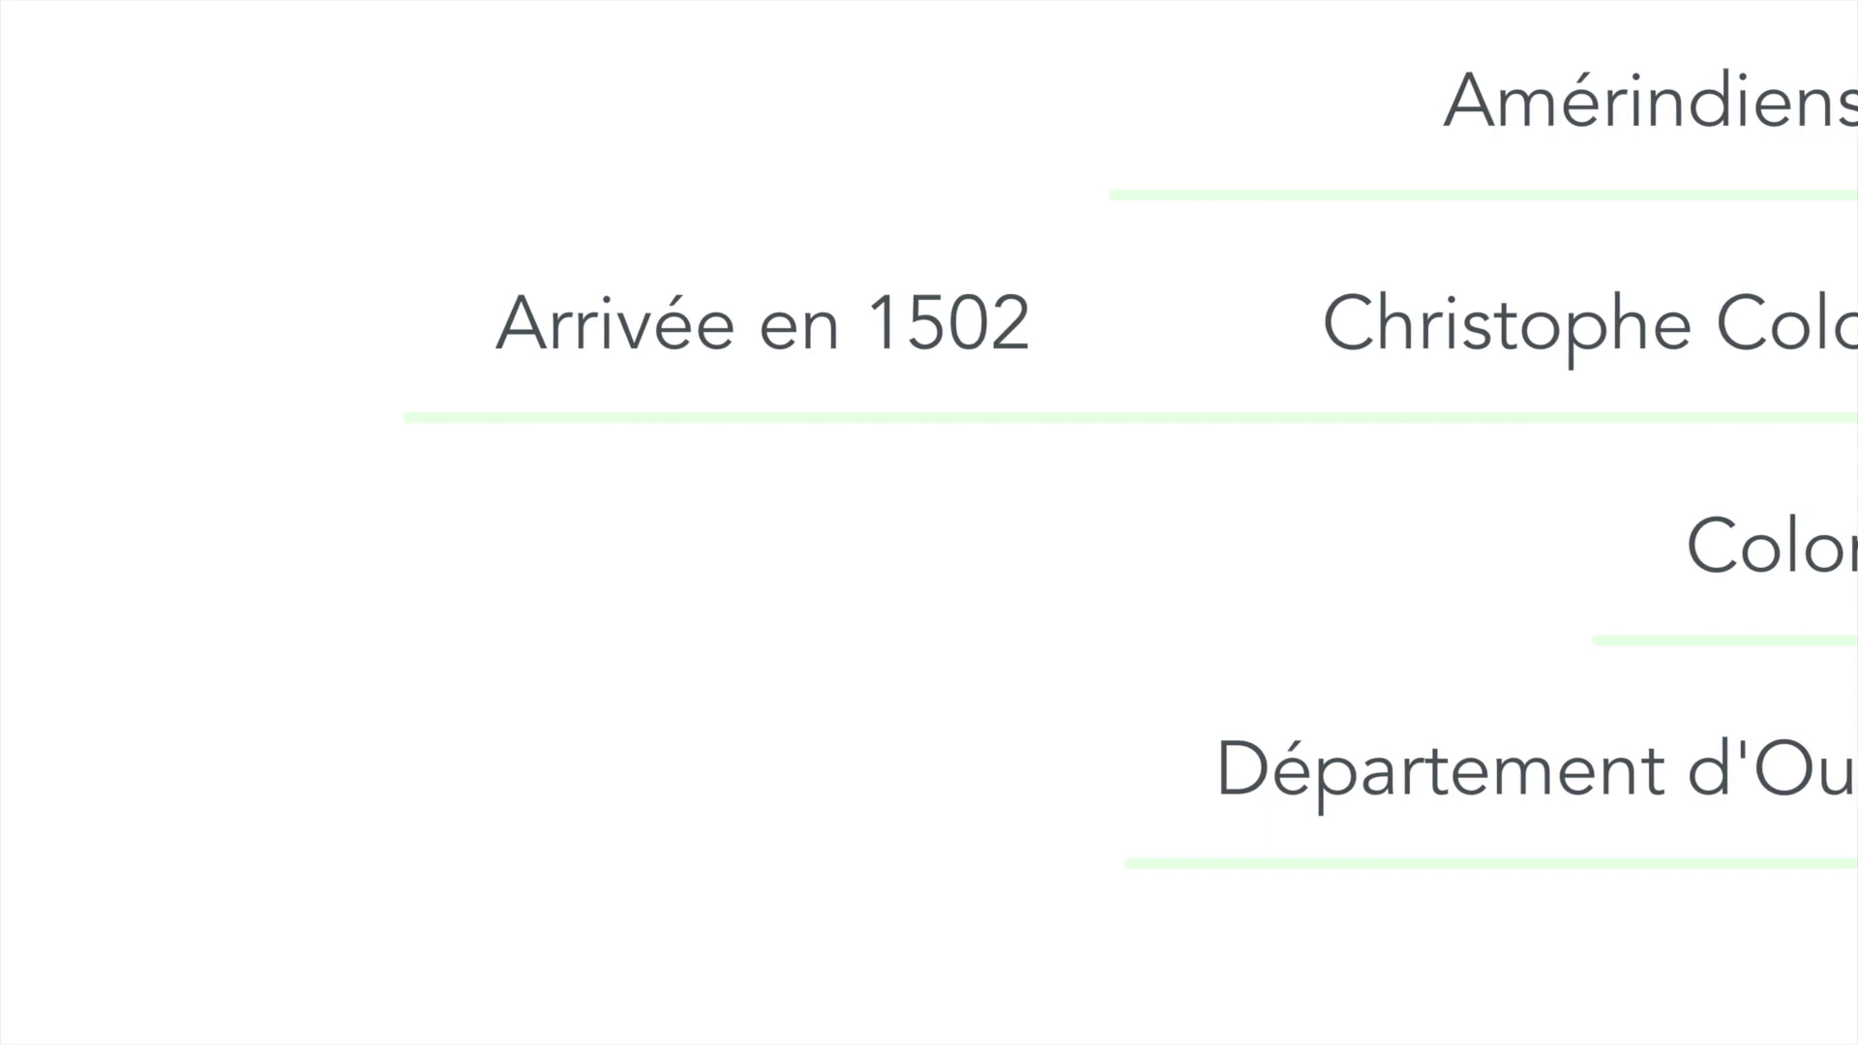
key("Escape")
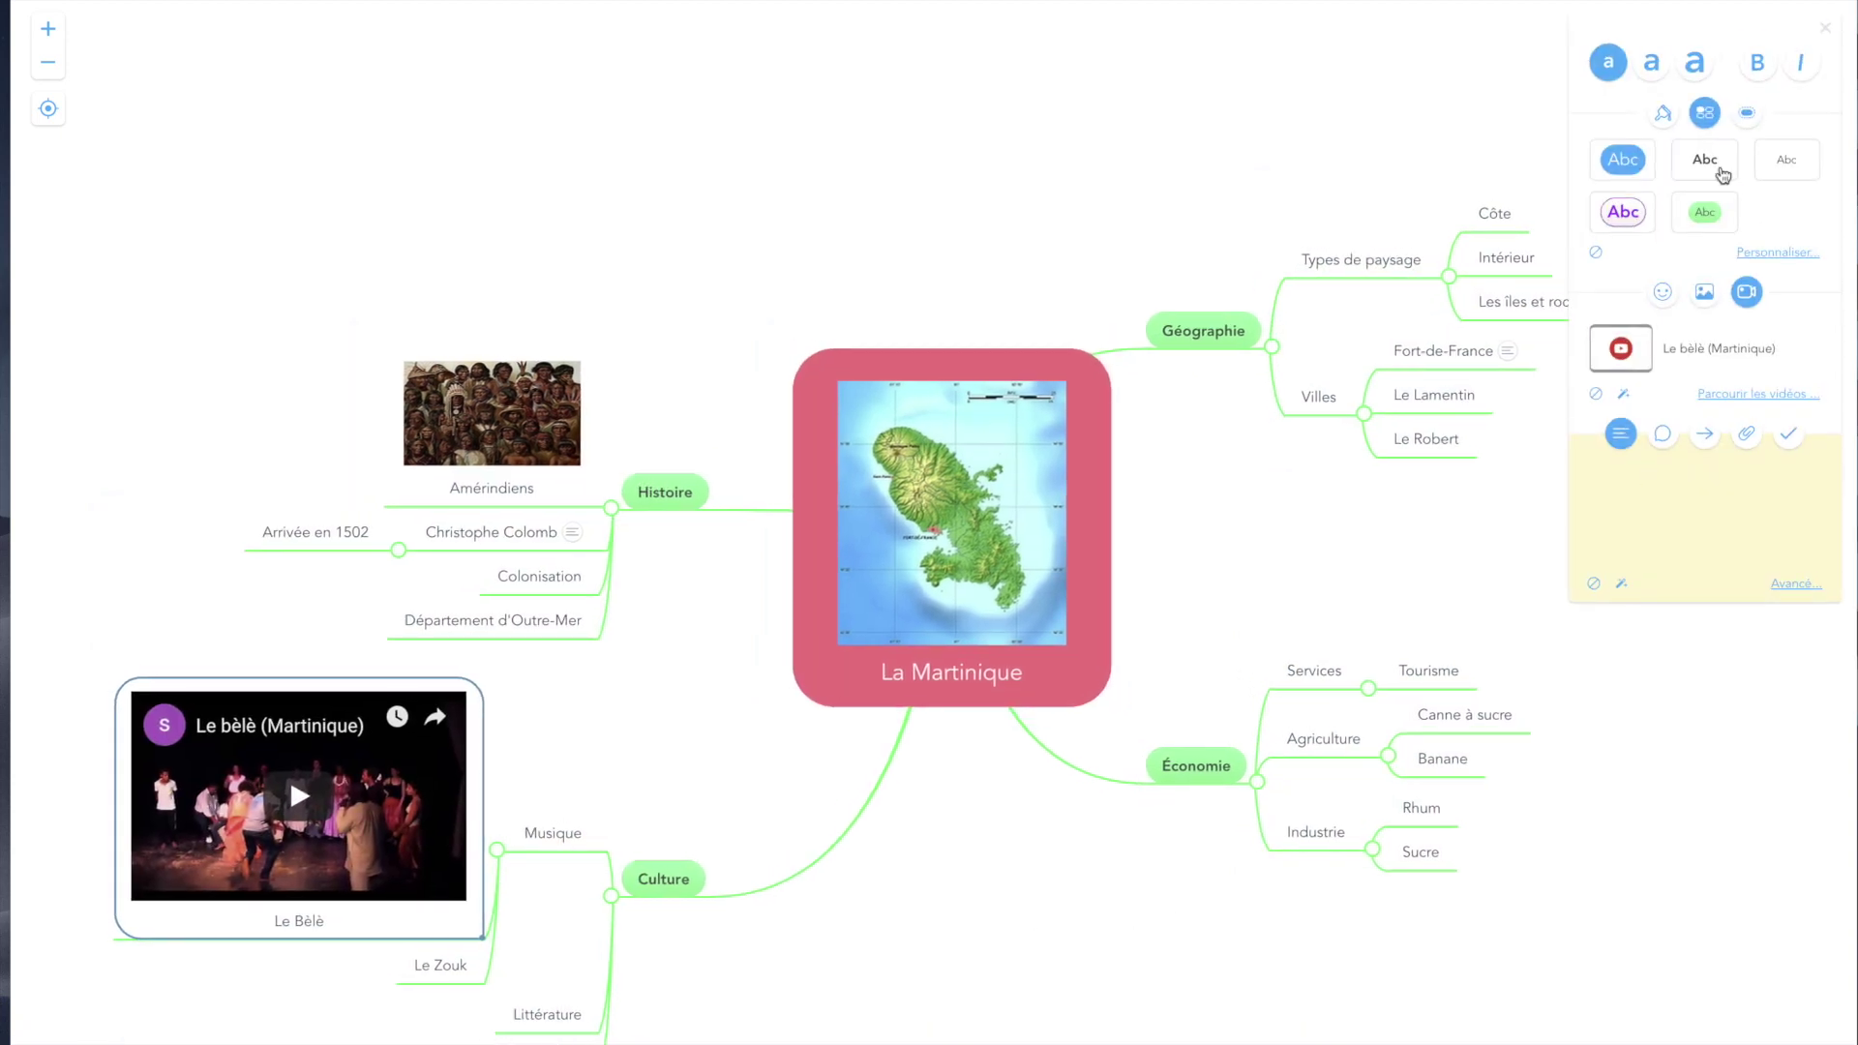
left_click(1824, 29)
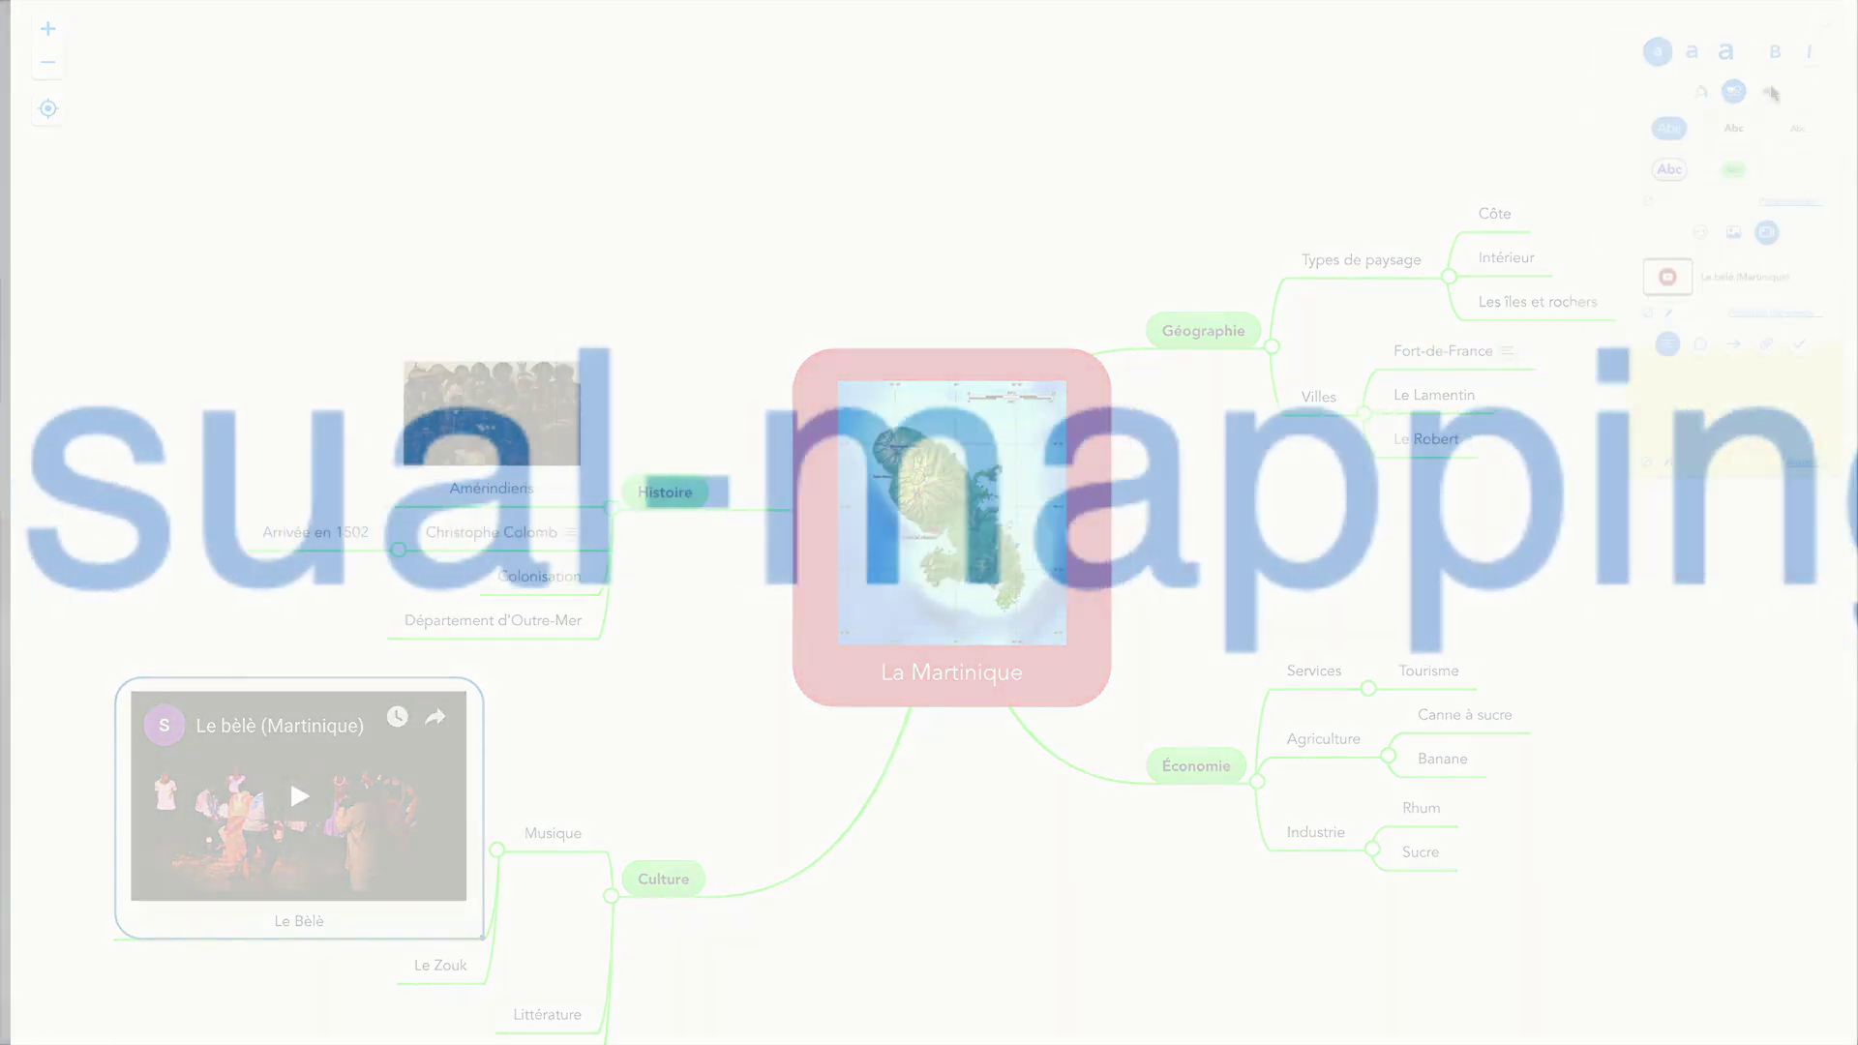